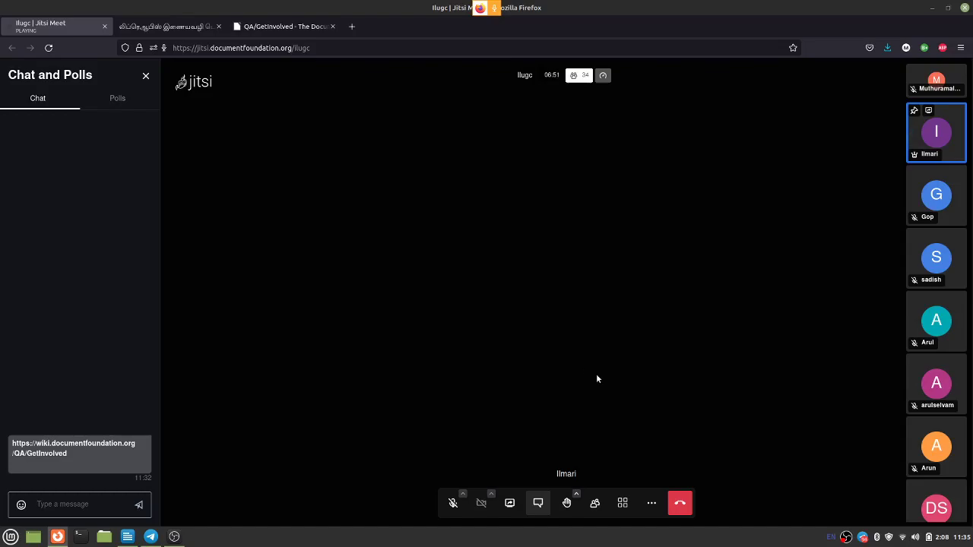
- Switch to tile view and back to Ilmari's stage view, then close the Chat and Polls panel
click(622, 503)
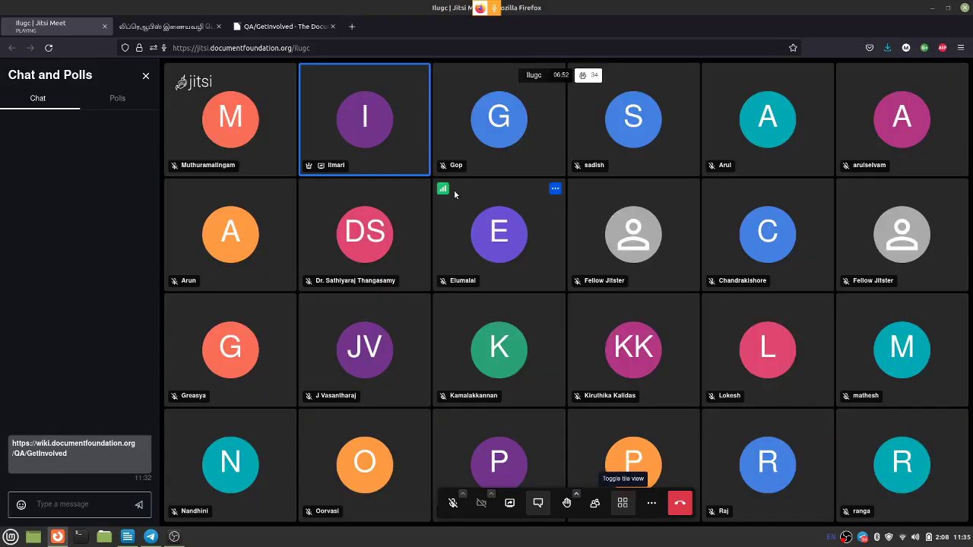
right_click(379, 111)
click(419, 73)
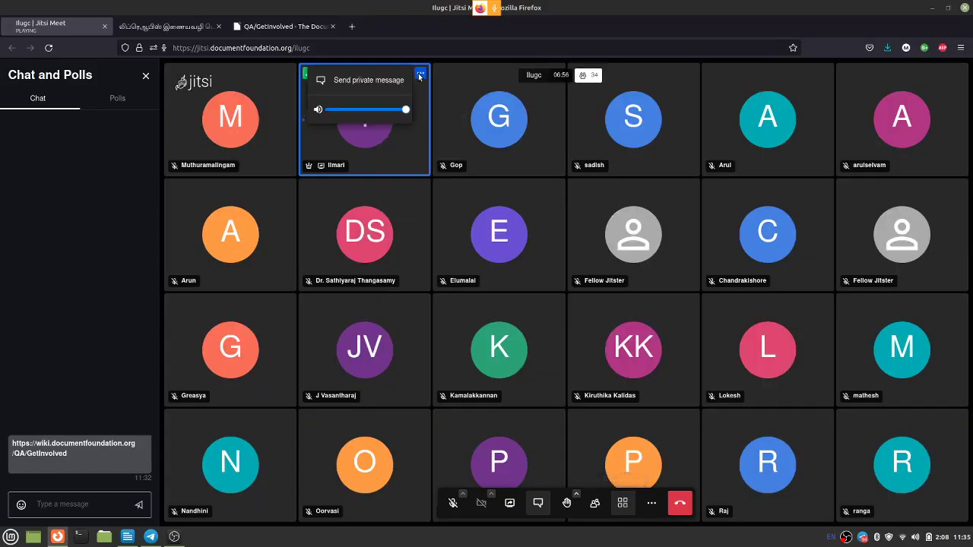
click(399, 136)
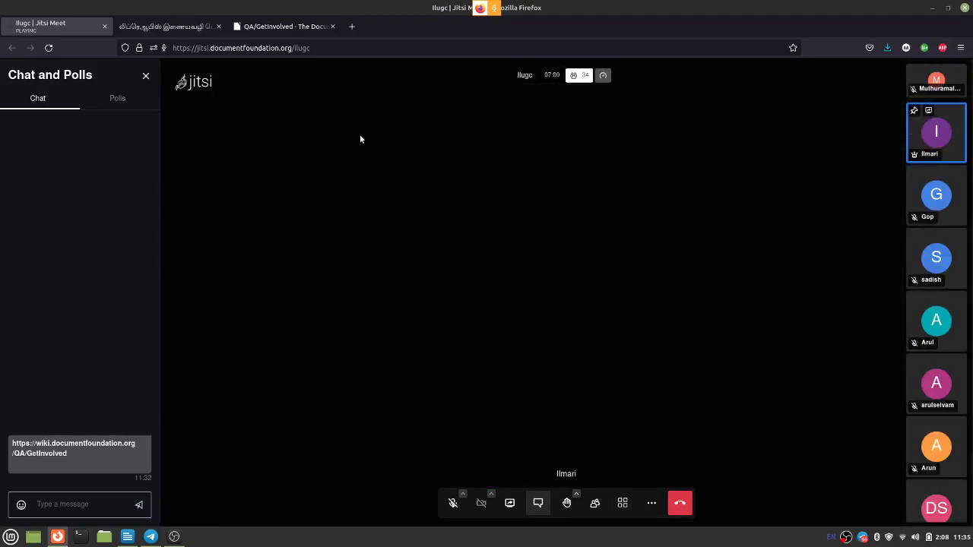
click(147, 77)
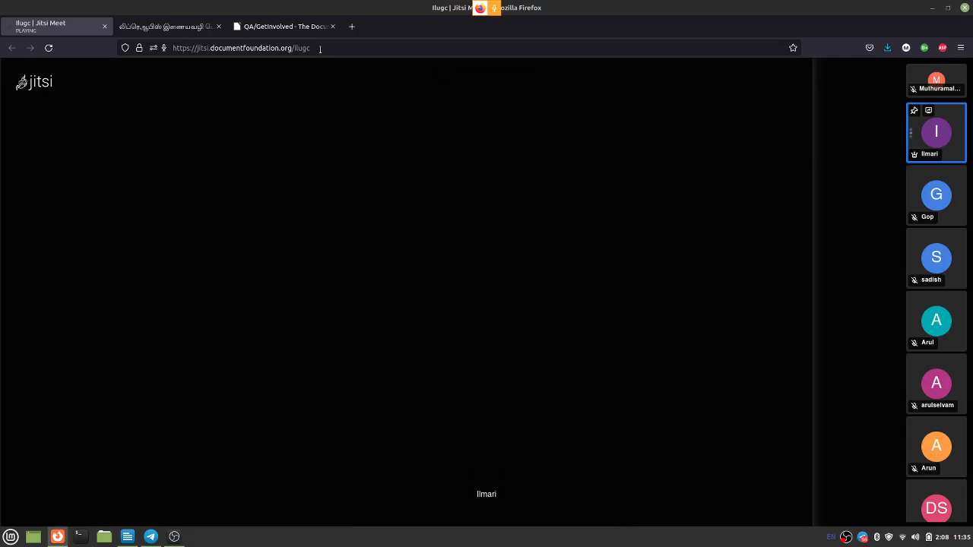
- Reload the jitsi.documentfoundation.org/ilugc meeting page from the address bar
click(320, 48)
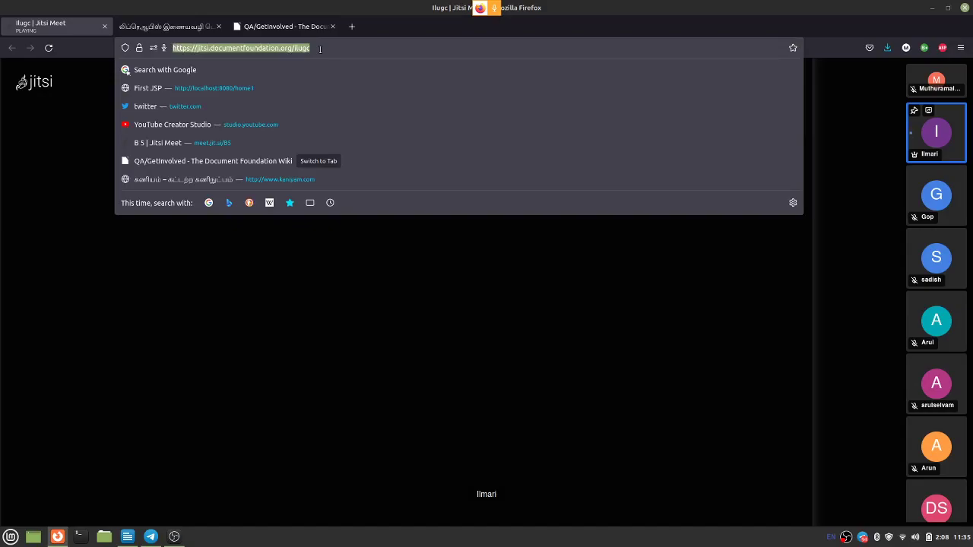
click(453, 298)
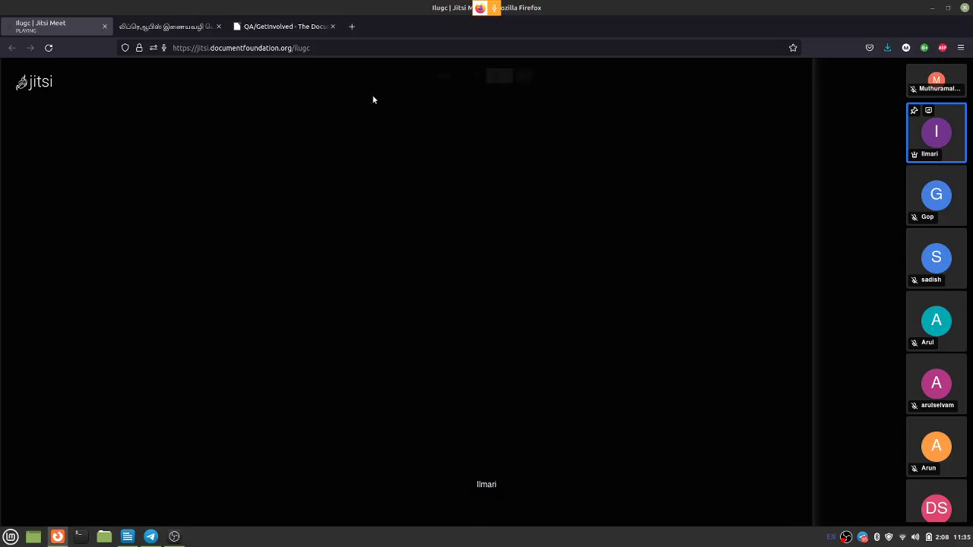
click(324, 48)
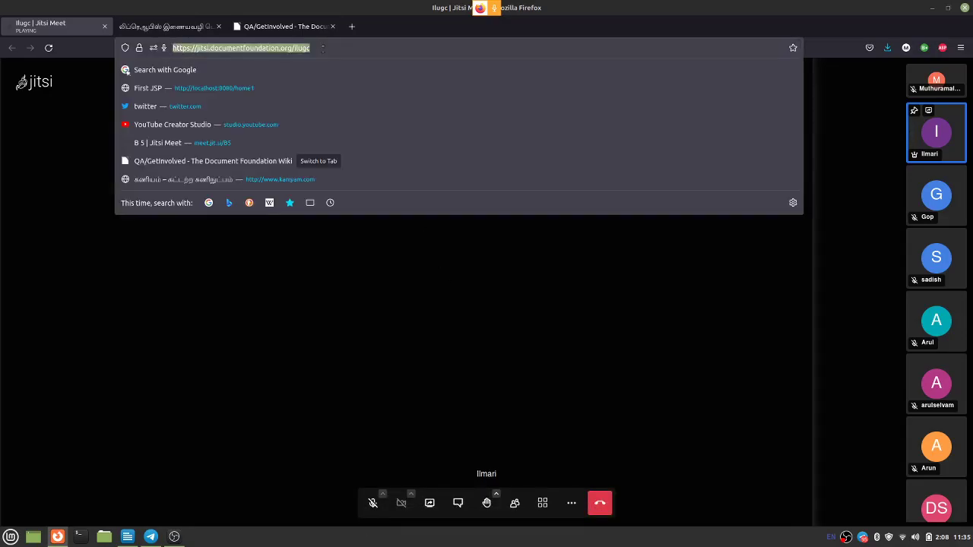
key(Return)
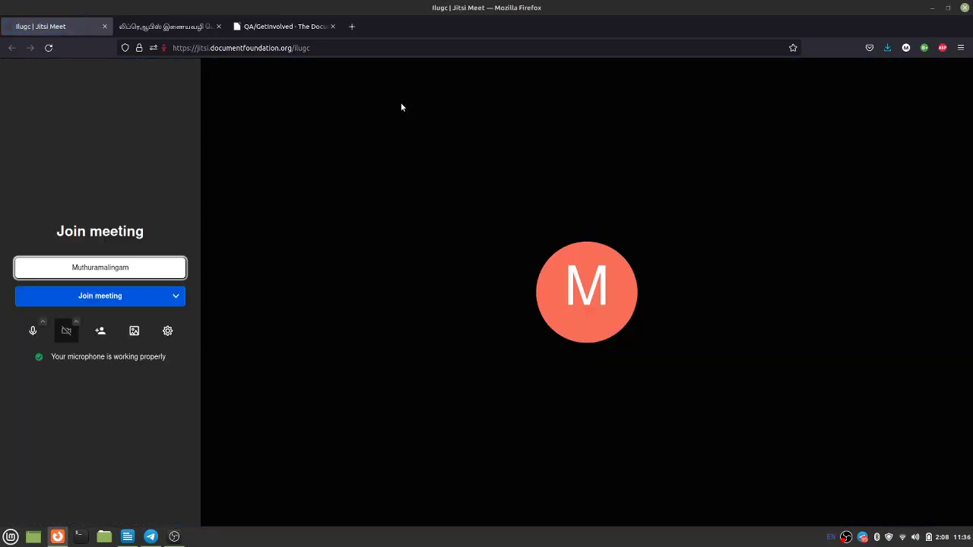
- Mute the microphone on the pre-join screen and join the ilugc meeting
click(34, 330)
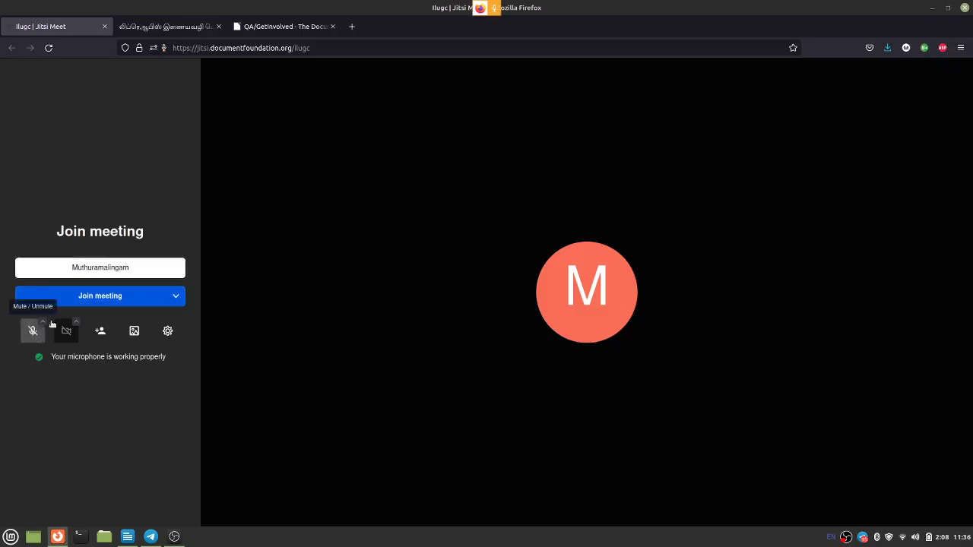
click(115, 298)
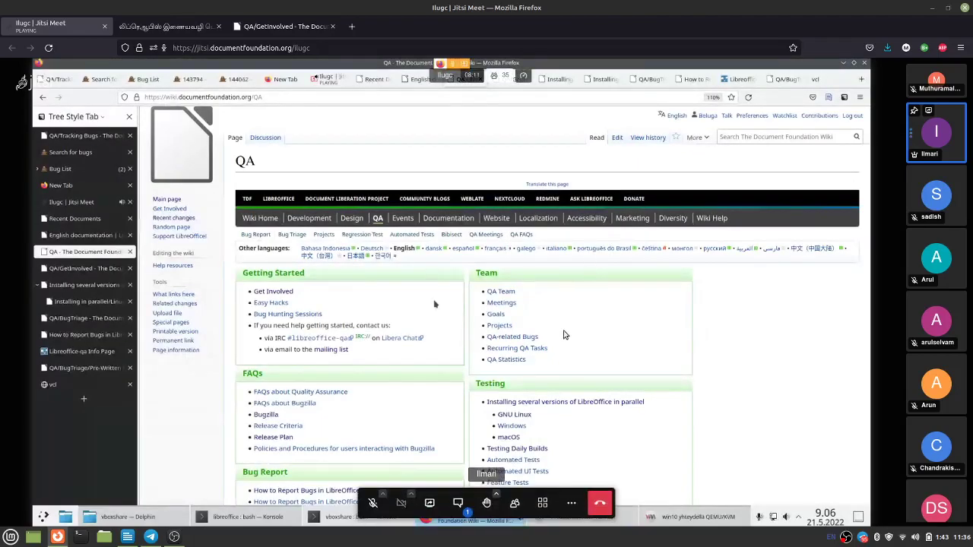
- Toggle tile view back to Ilmari's shared screen and collapse the right-side participant filmstrip
click(542, 502)
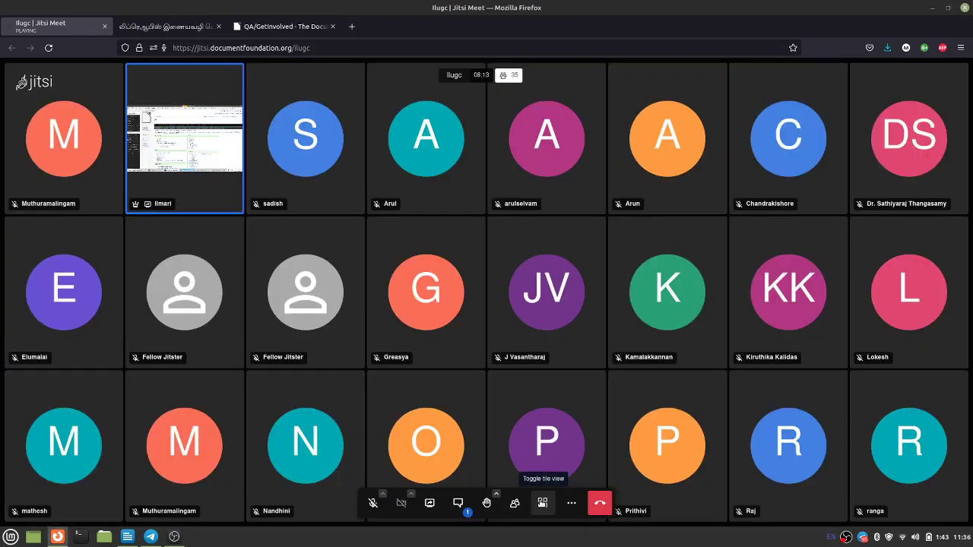
click(206, 144)
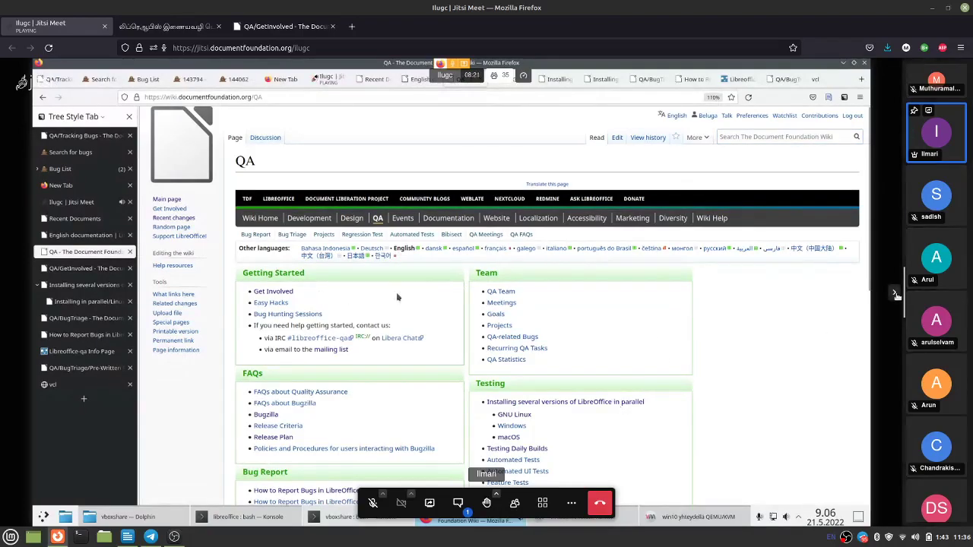
click(896, 295)
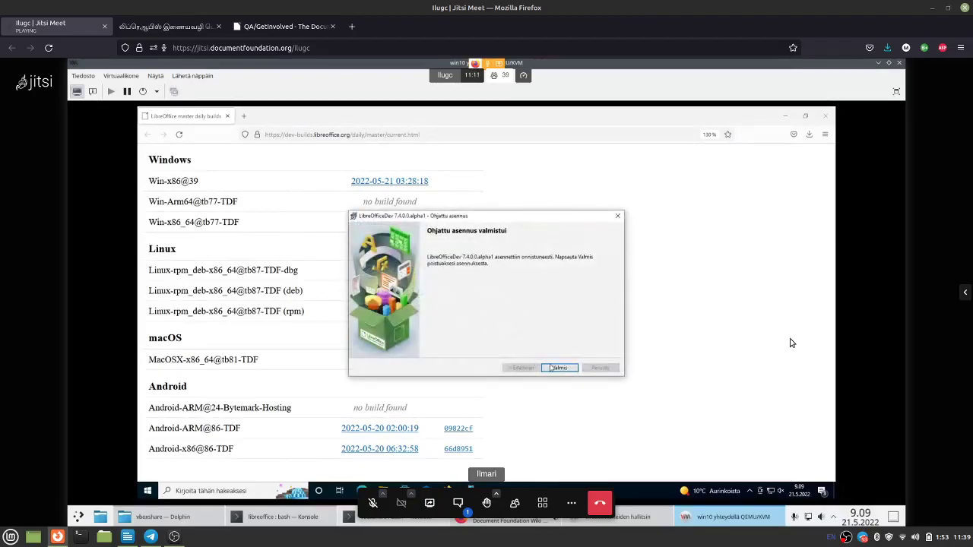
click(558, 368)
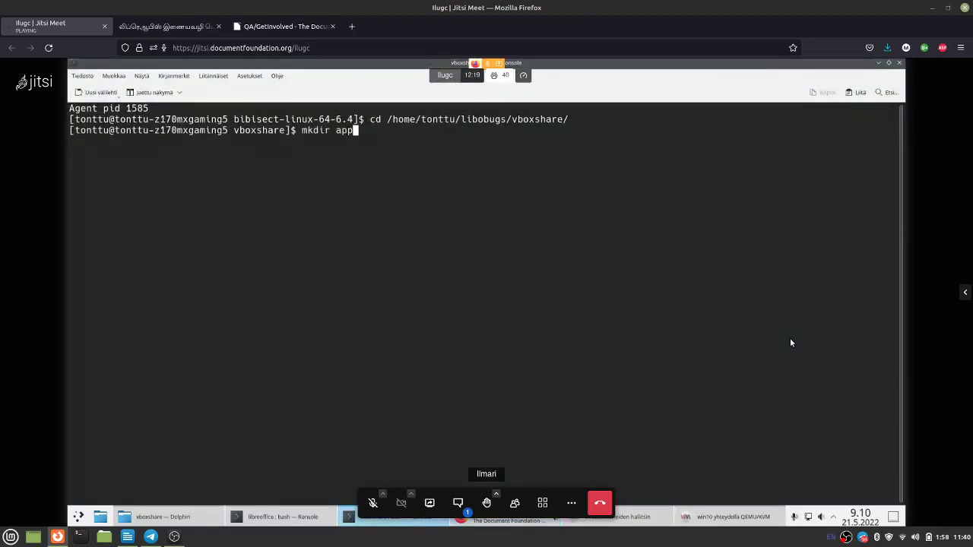
- In the shared terminal, run cd appimage/, then the wget and chmod +x make_libreoffice_appimage.sh command
text(cd appimage/)
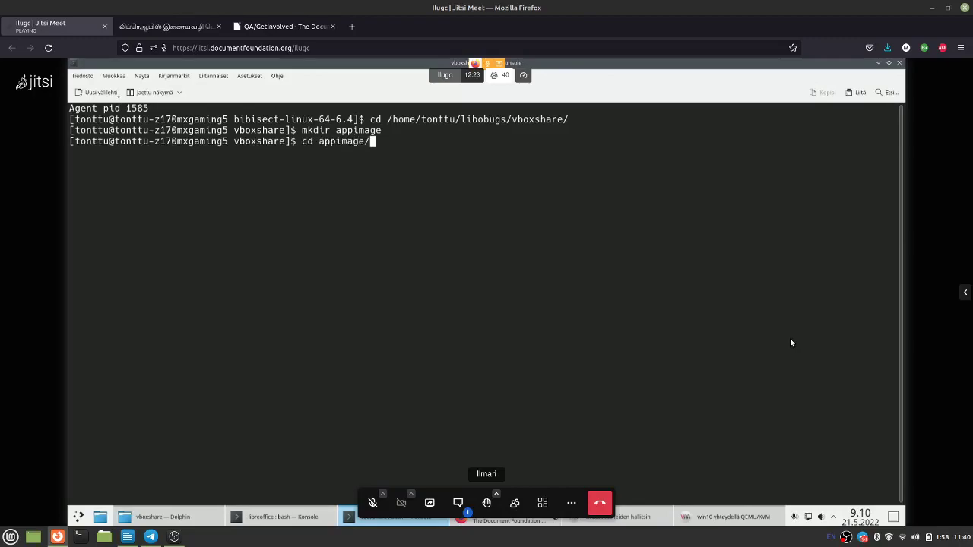
key(Return)
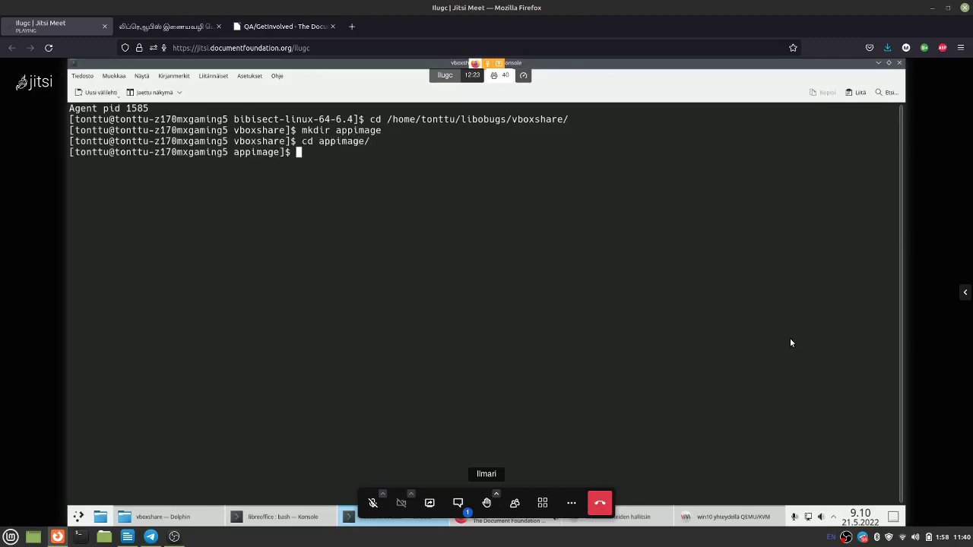
text(wget https://raw.githubusercontent.com/antoniofaccioli/libreoffice-appimage/master/make_libreoffice_appimage -O make_libreoffice_appimage.sh && chmod +x make_libreoffice_appimage.sh)
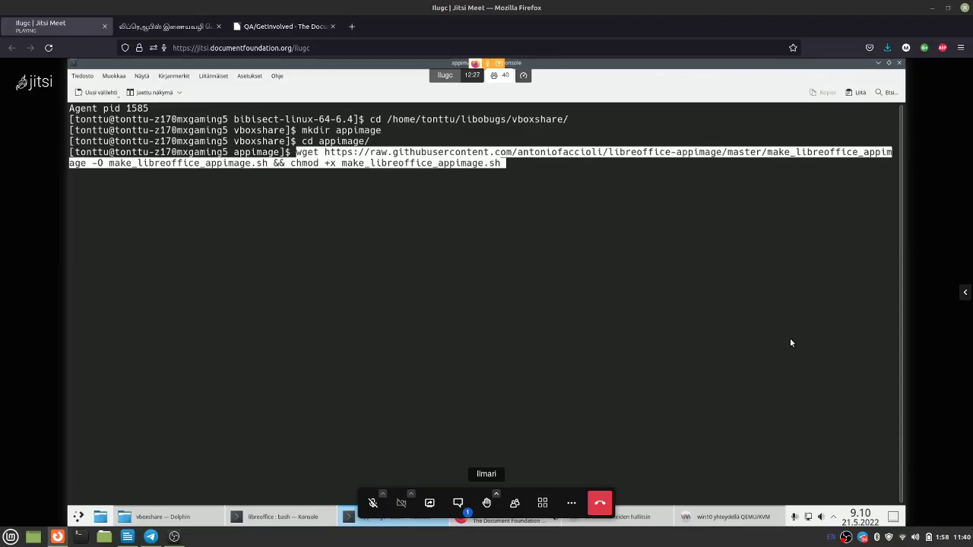
key(Return)
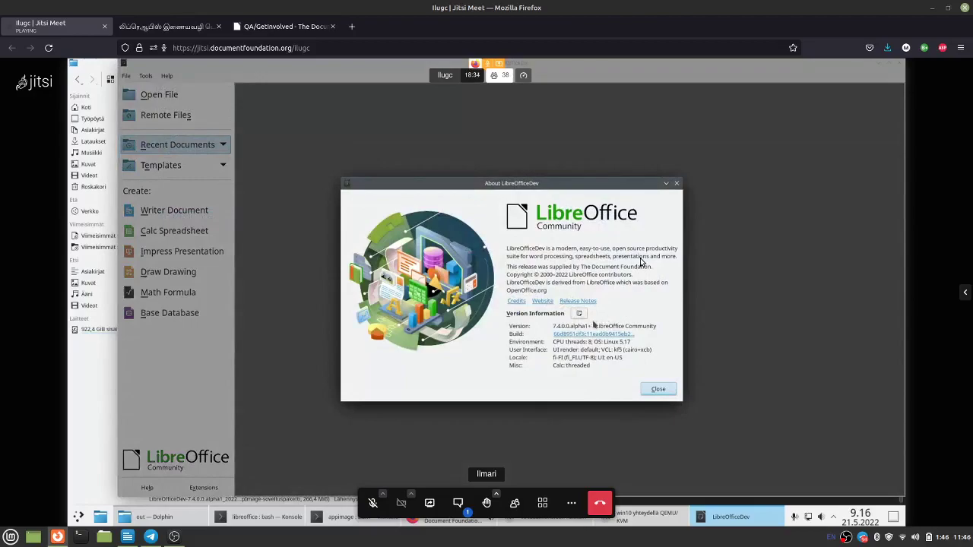
- Use the mic-mute key to keep your microphone silenced during the shared QA session
key(XF86AudioMicMute)
key(XF86AudioMicMute)
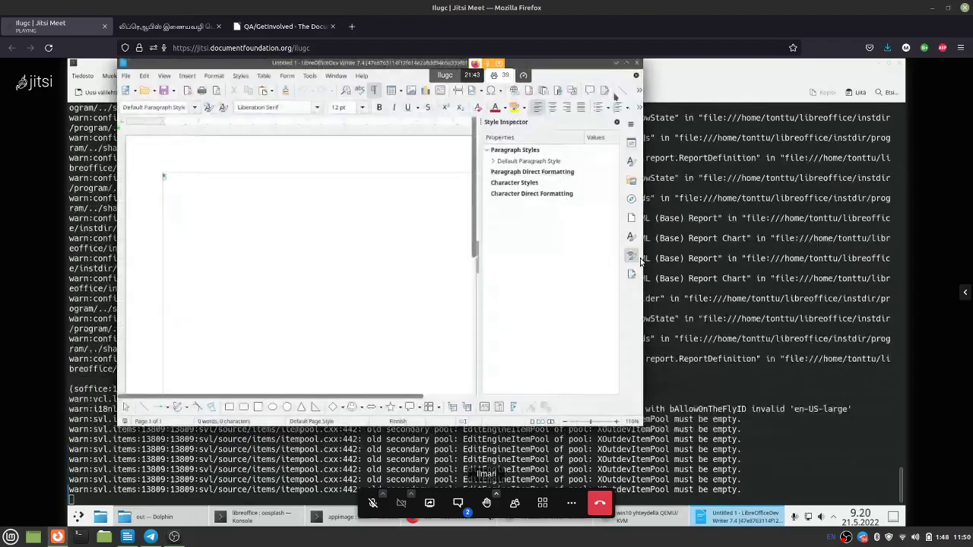
key(XF86AudioMicMute)
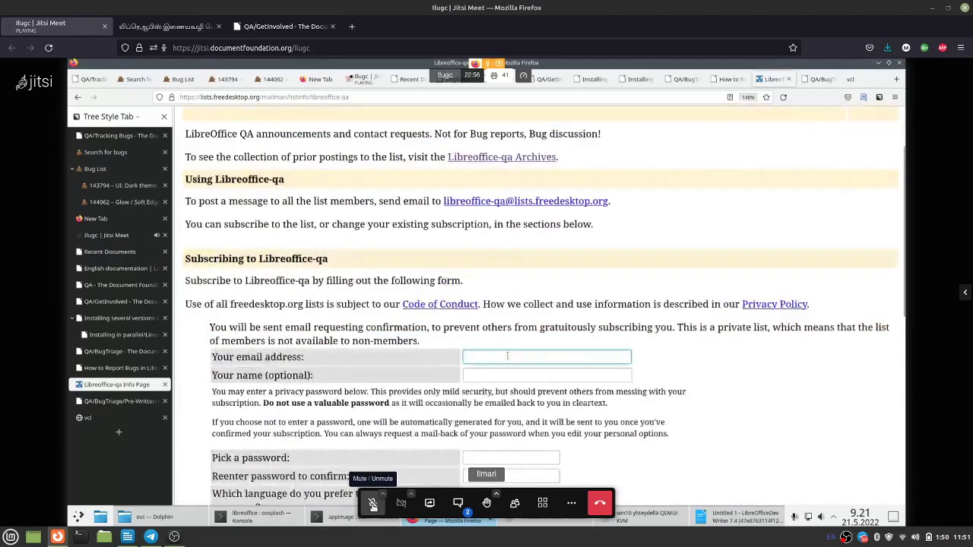
- Unmute with the mic-mute key and Jitsi's Mute button to speak, then mute the microphone again
key(XF86AudioMicMute)
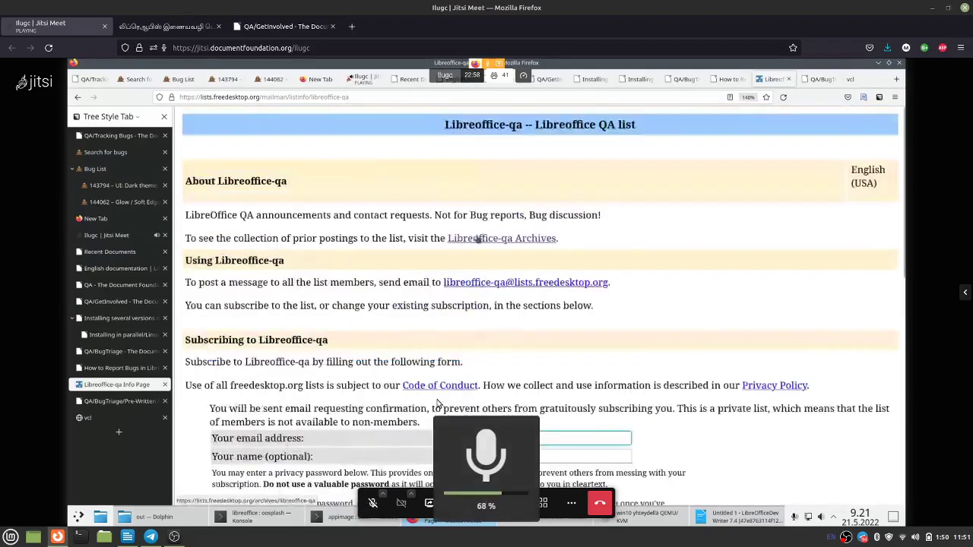
key(XF86AudioMicMute)
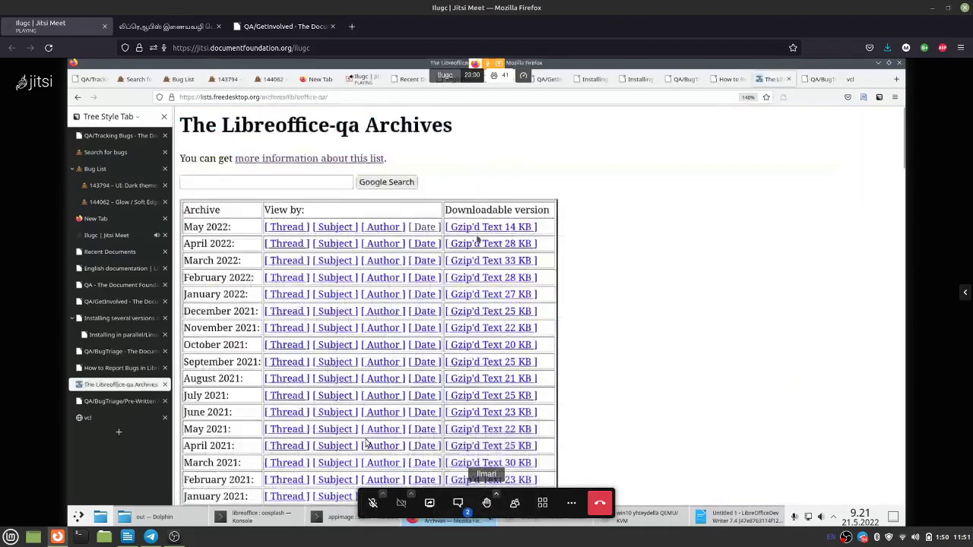
key(XF86AudioMicMute)
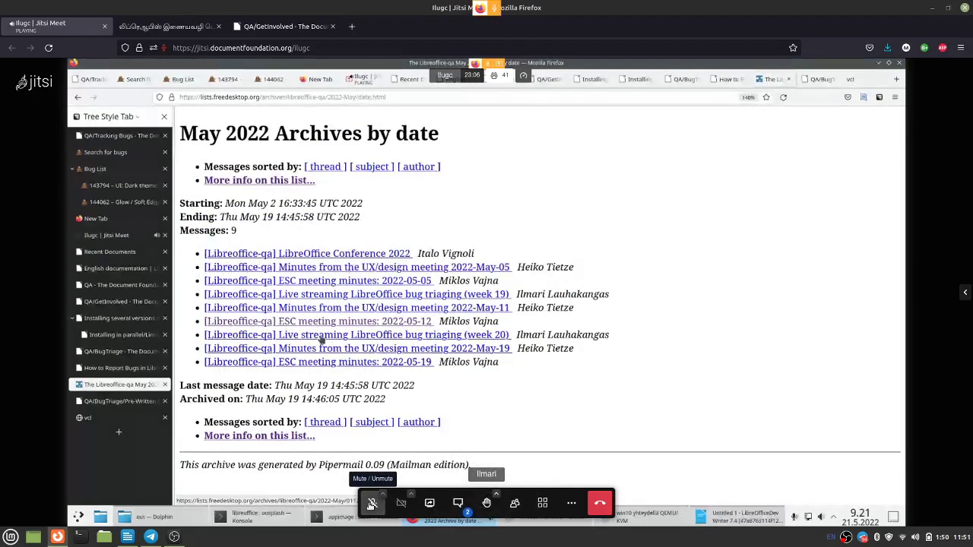
click(373, 503)
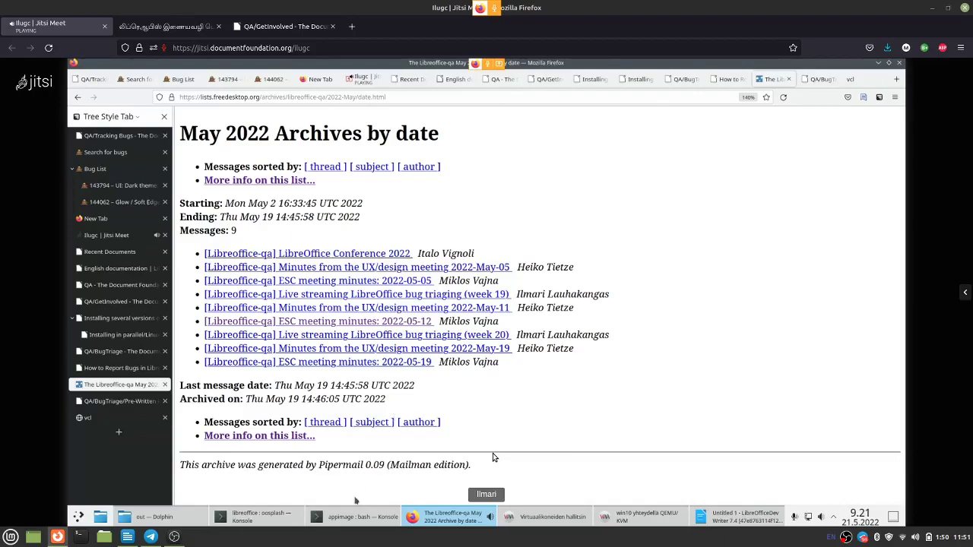
key(XF86AudioMicMute)
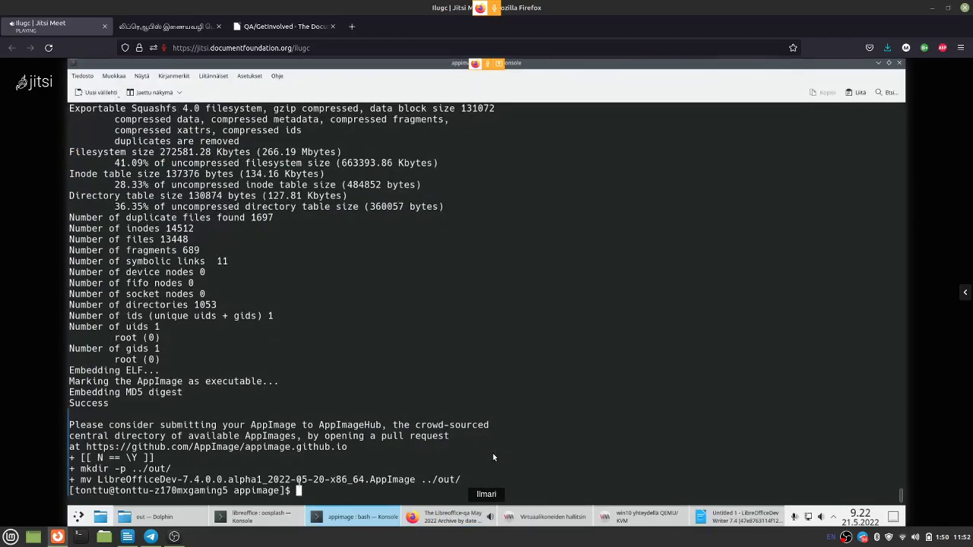
key(XF86AudioMicMute)
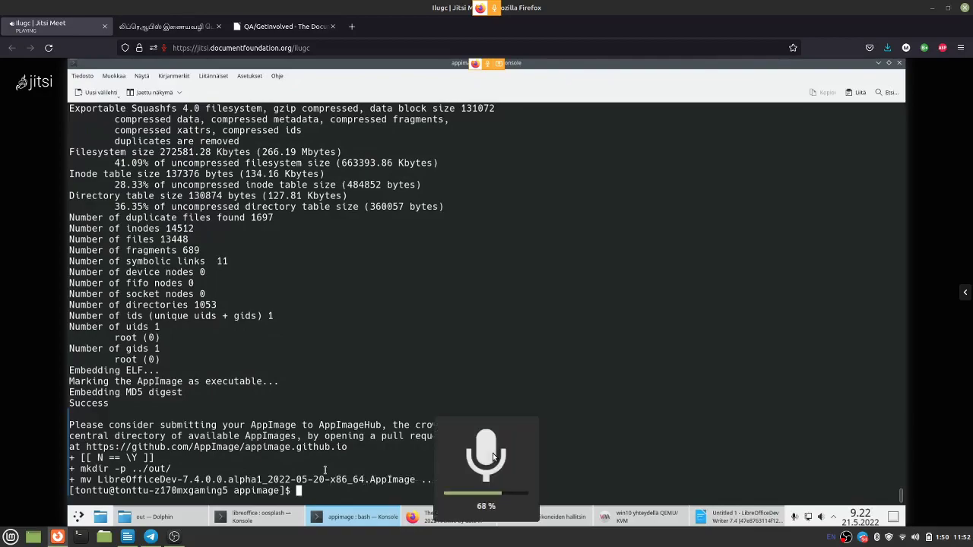
key(XF86AudioMicMute)
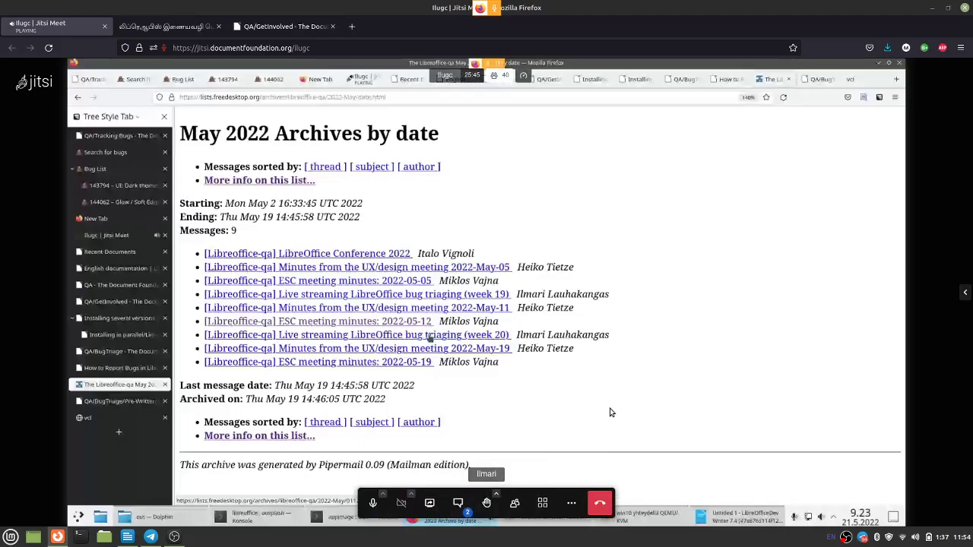
click(459, 502)
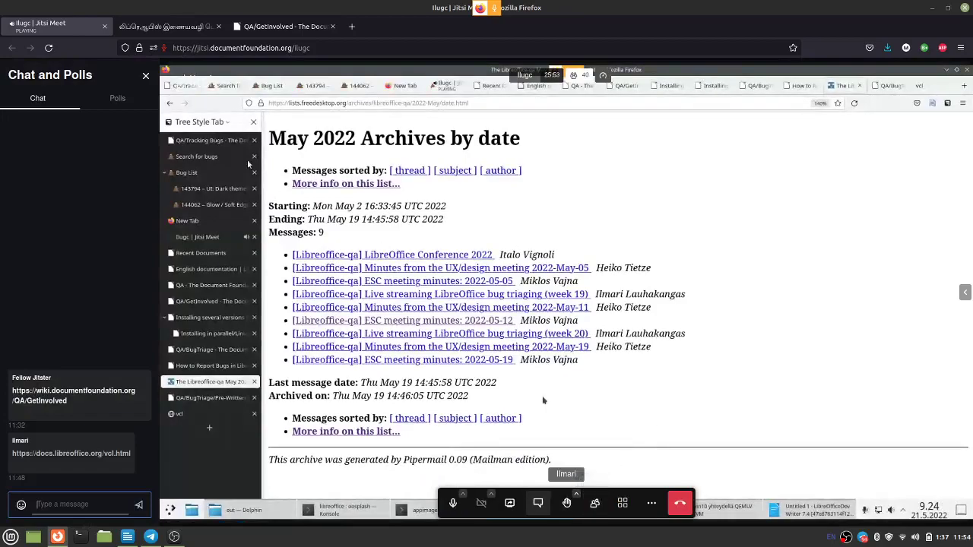
click(147, 77)
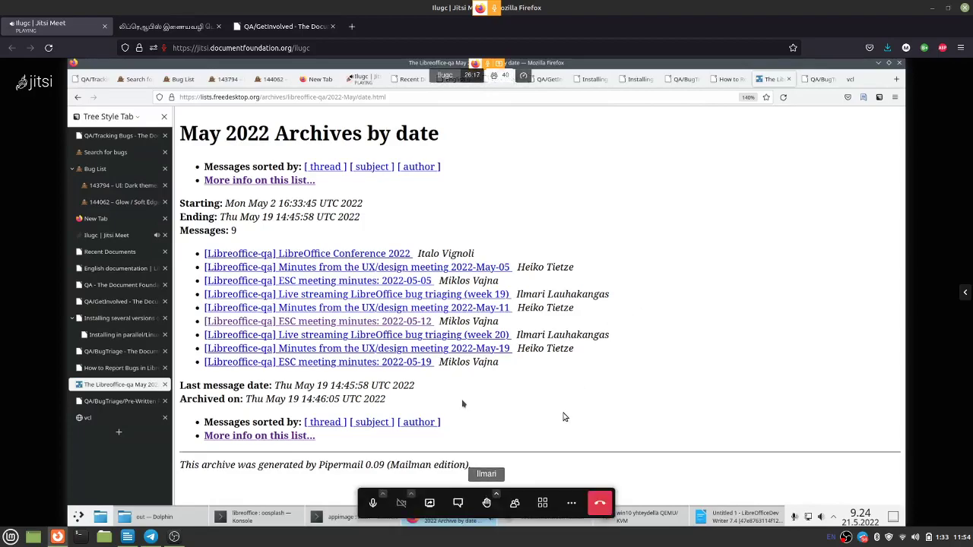
- Mute the microphone, open the chat and copy the docs.libreoffice.org vcl.html link
click(372, 502)
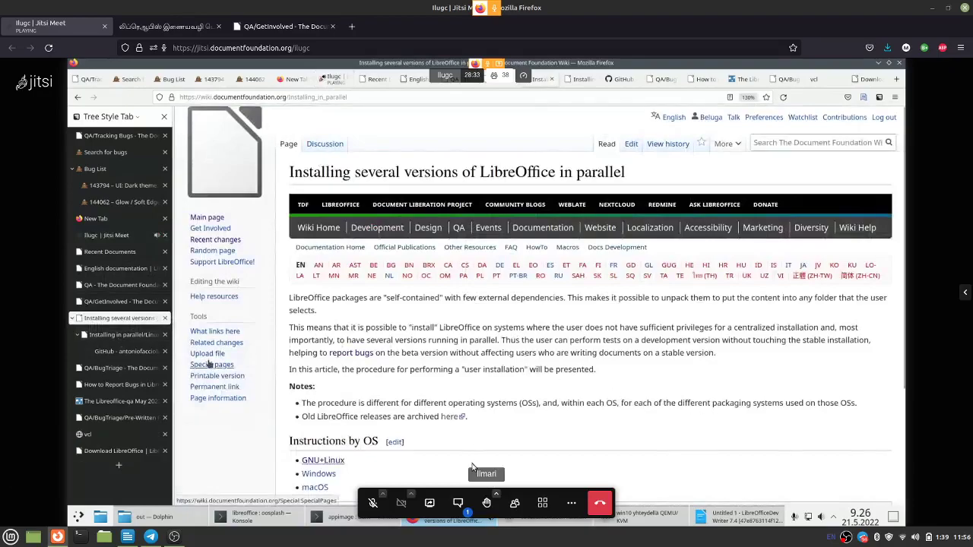
click(457, 504)
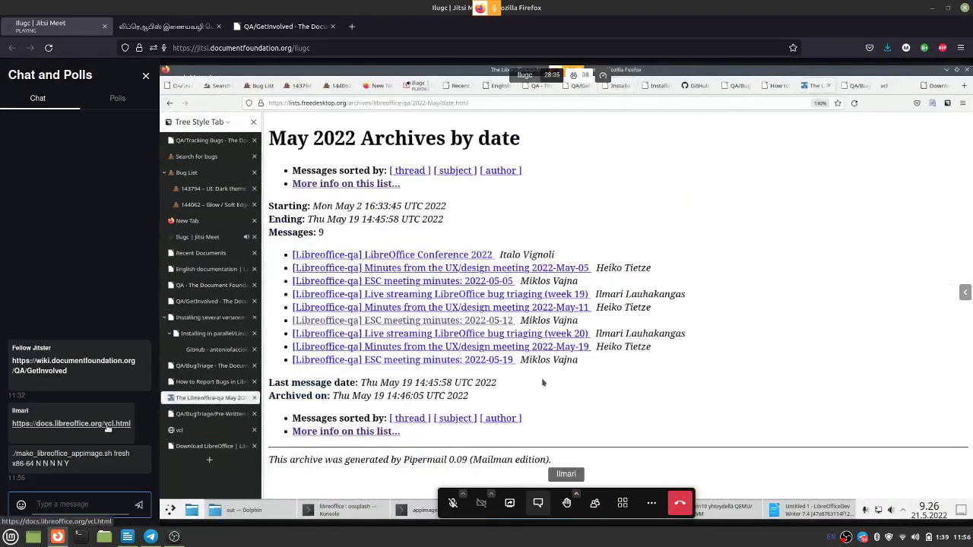
right_click(114, 424)
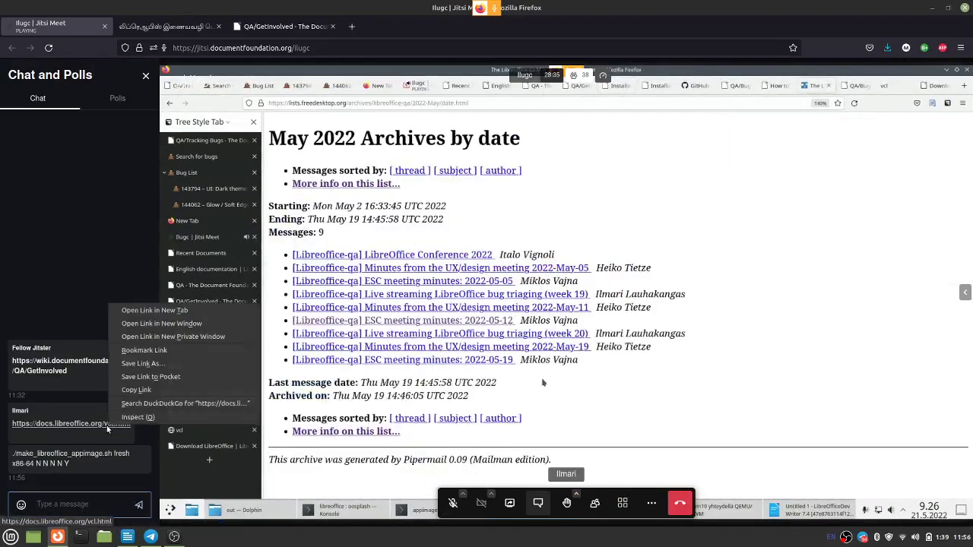
click(143, 390)
key(super)
- Launch Notepadqq and paste the vcl.html link on line 1 of a new note
text(text)
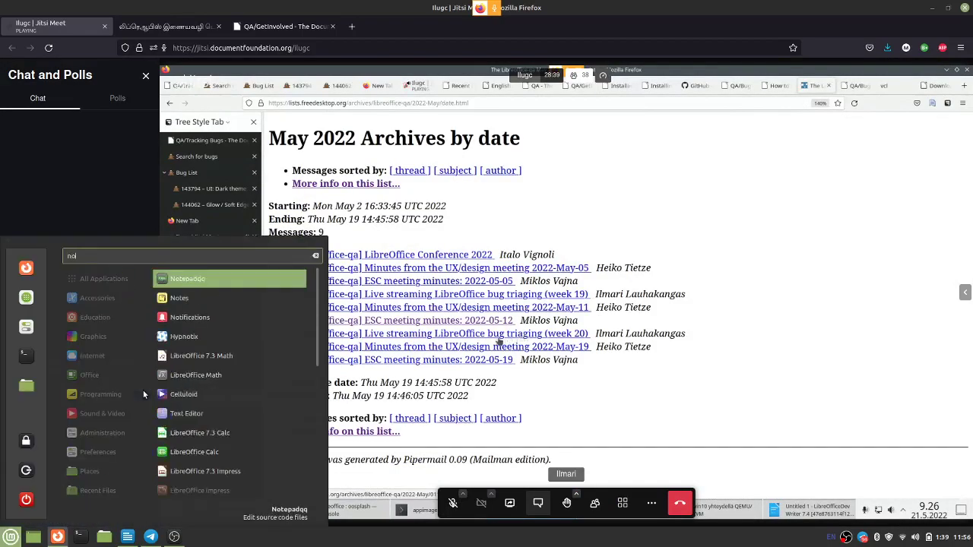
key(Return)
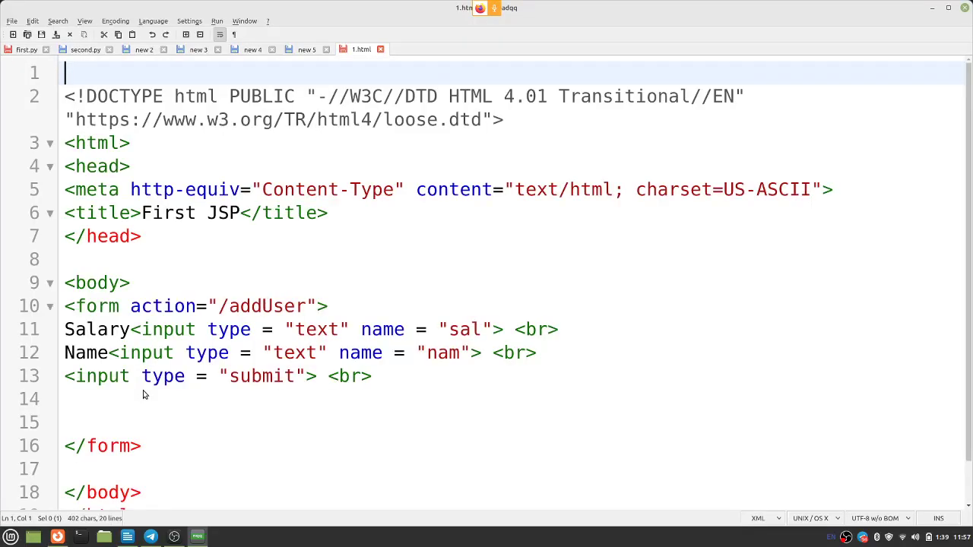
text(https://docs.libreoffice.org/vcl.html)
key(Return)
key(Return)
- Copy the ./make_libreoffice_appimage.sh fresh x86-64 N N N N Y command from chat onto line 3
key(alt+Tab)
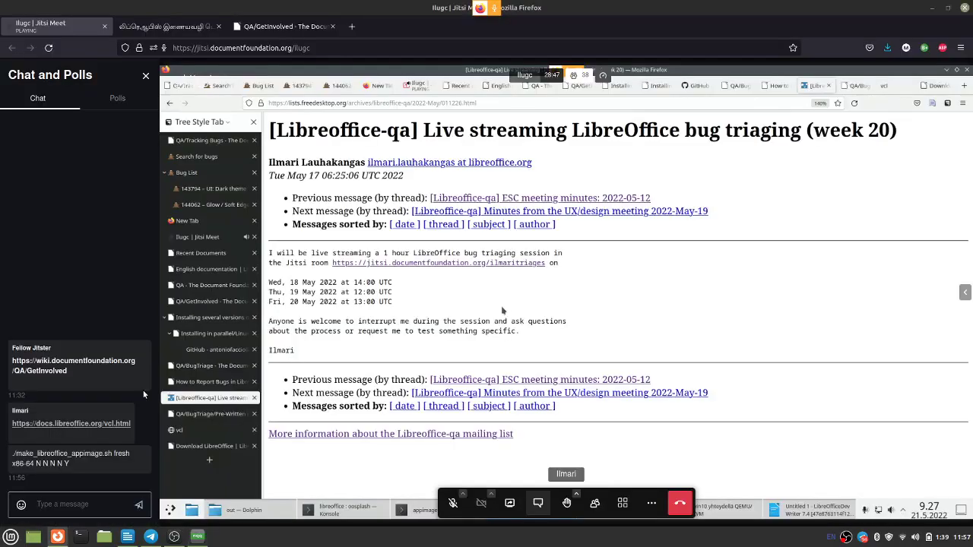
drag(76, 466, 4, 453)
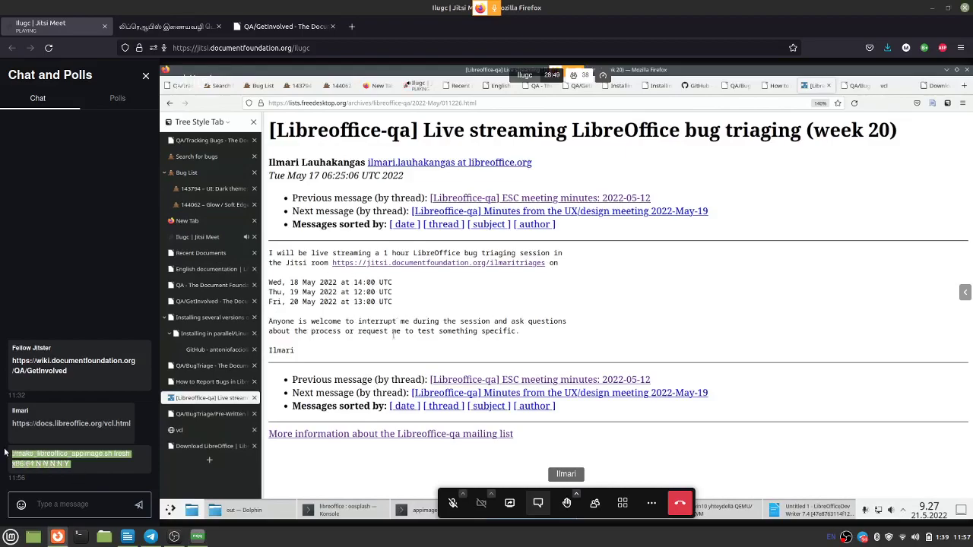
key(ctrl+c)
key(alt+Tab)
key(ctrl+v)
key(Return)
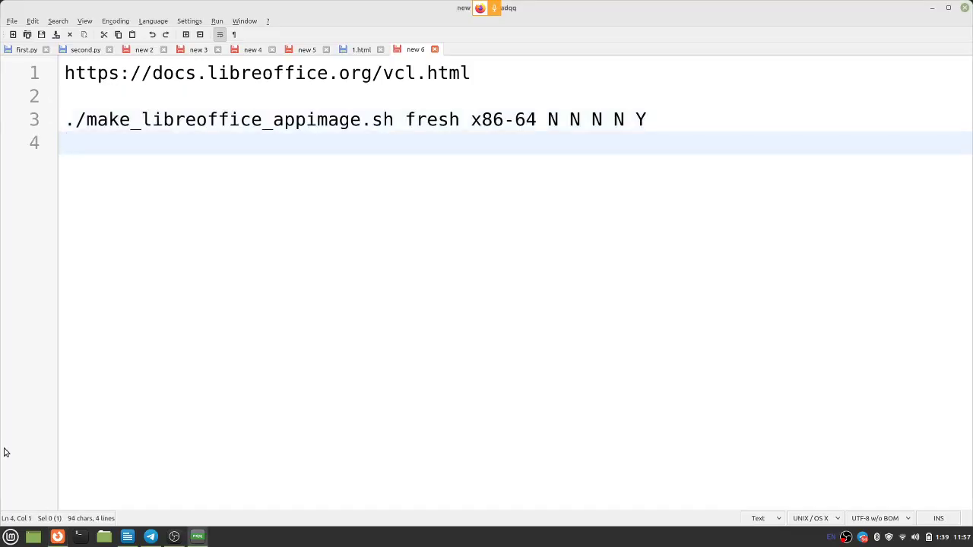
key(alt+Tab)
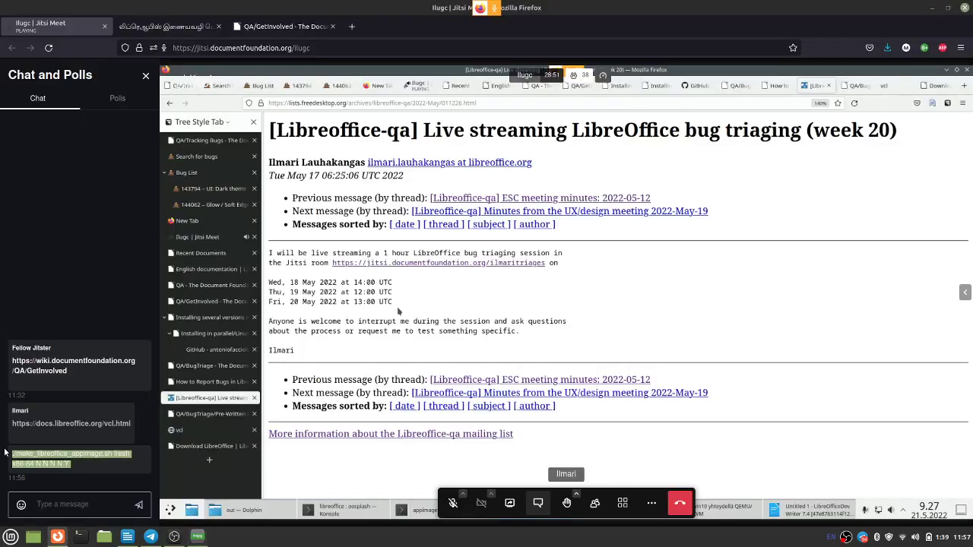
- Close the Chat and Polls panel and mute the system microphone with the mic-mute key
click(146, 75)
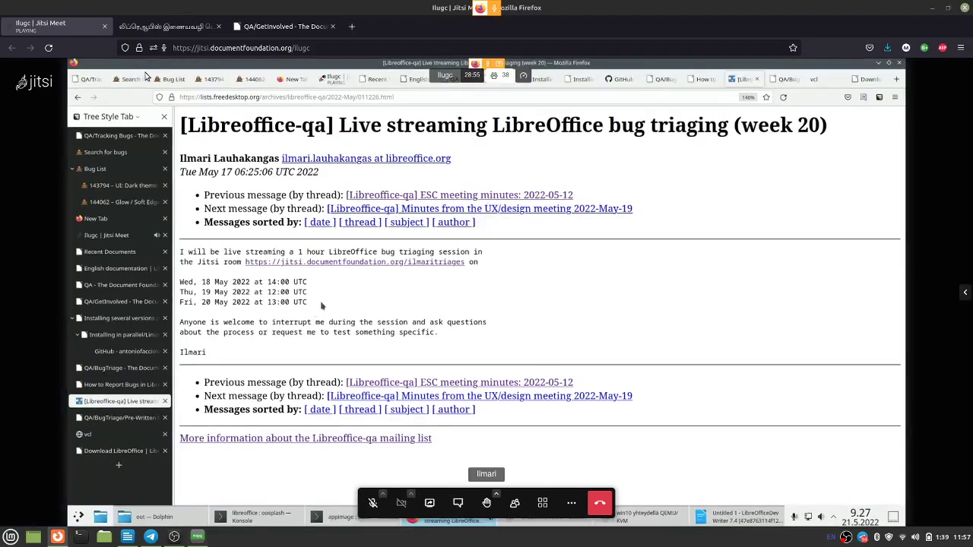
key(XF86AudioMicMute)
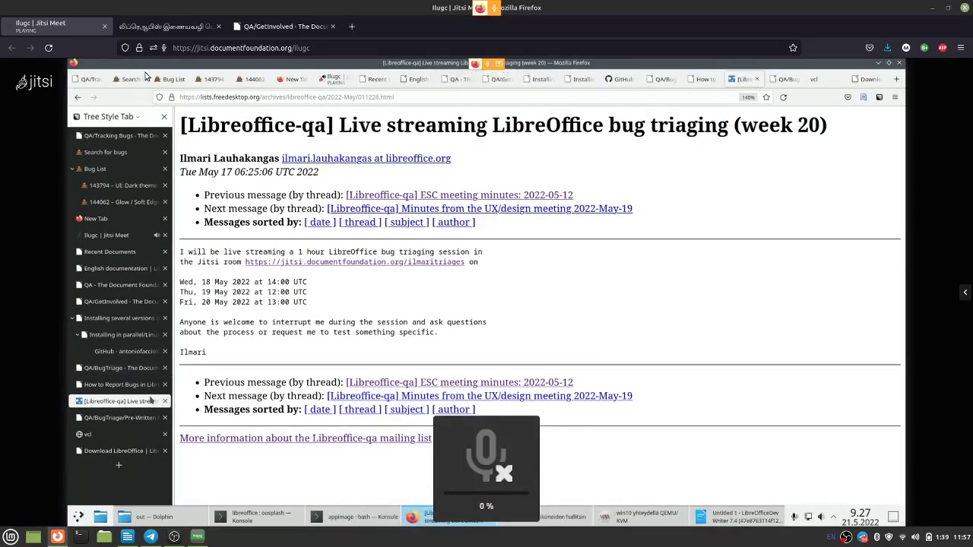
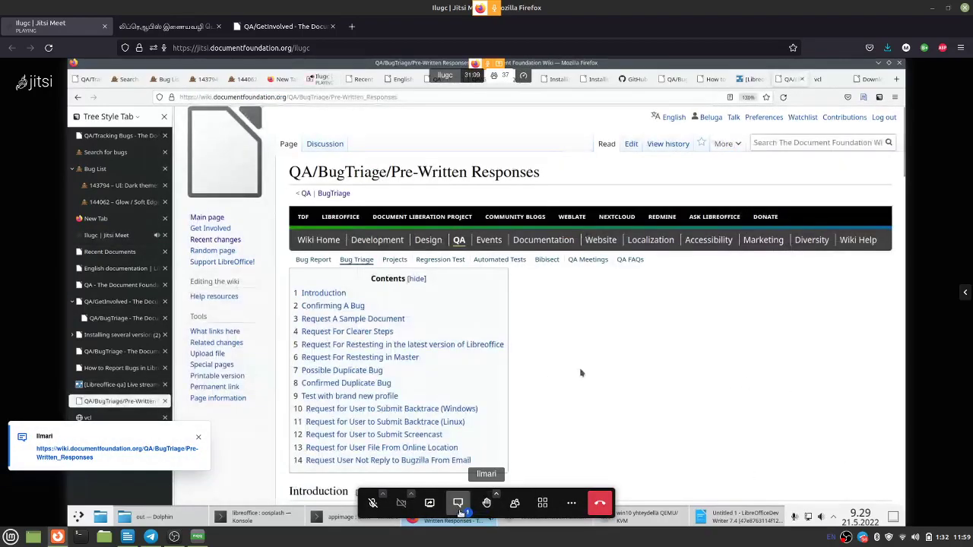
- Open the meeting chat and copy the shared Pre-Written_Responses wiki link
click(457, 503)
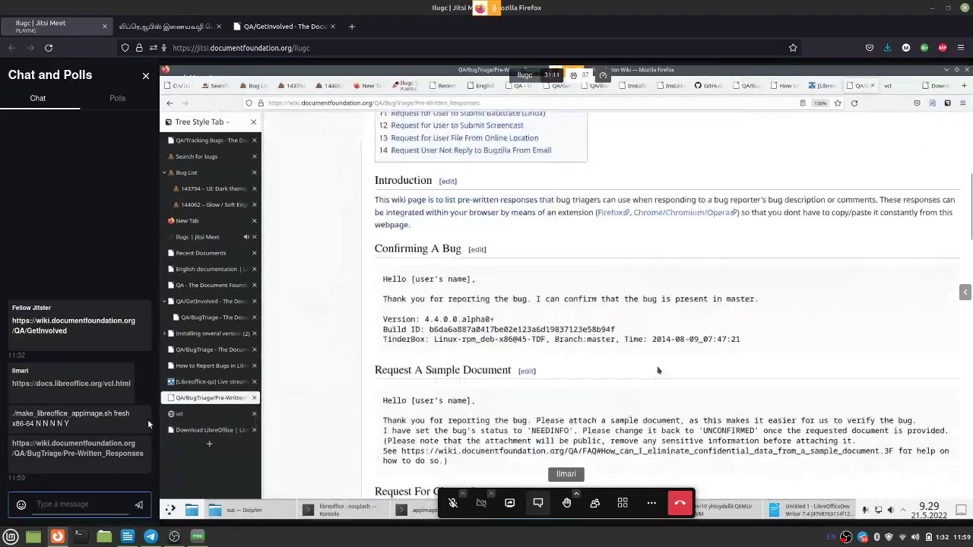
right_click(98, 453)
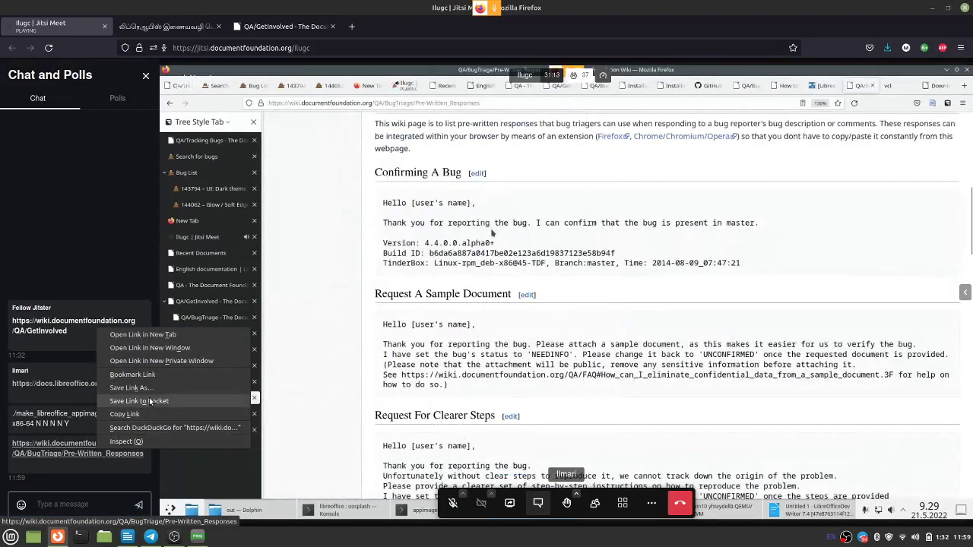
click(125, 414)
- In Notepadqq, add 'Adding Comments:' with the pasted wiki link below it, then return to Firefox
click(198, 537)
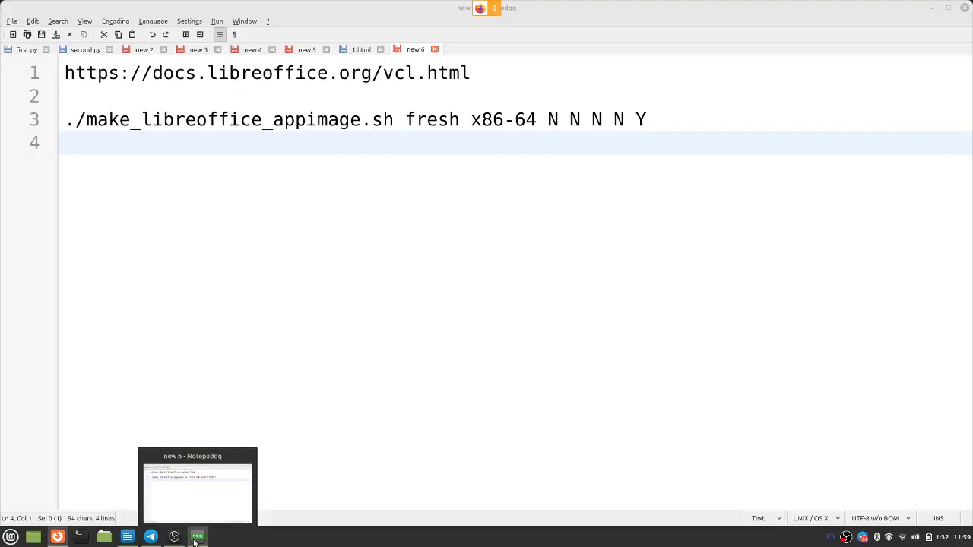
key(Return)
key(Return)
text(Add)
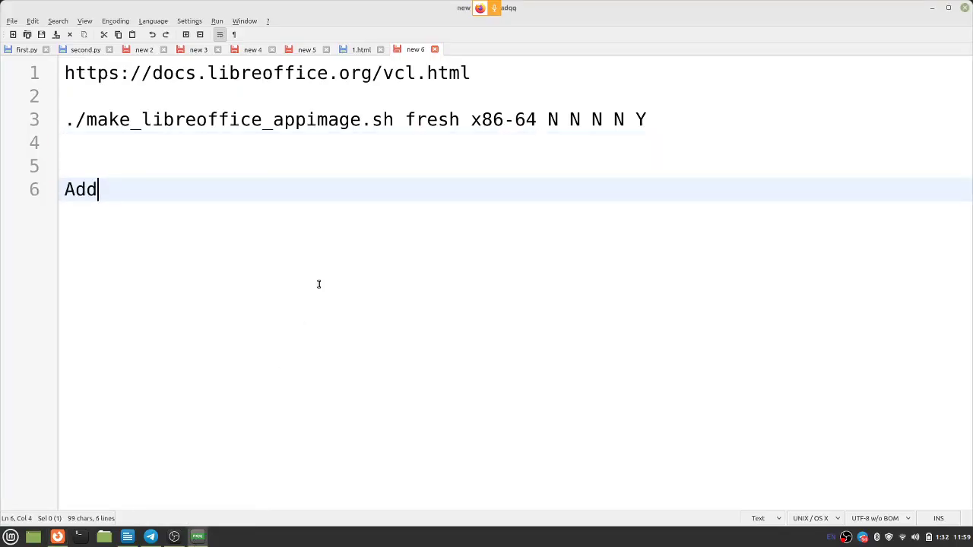
text(ing Comments:)
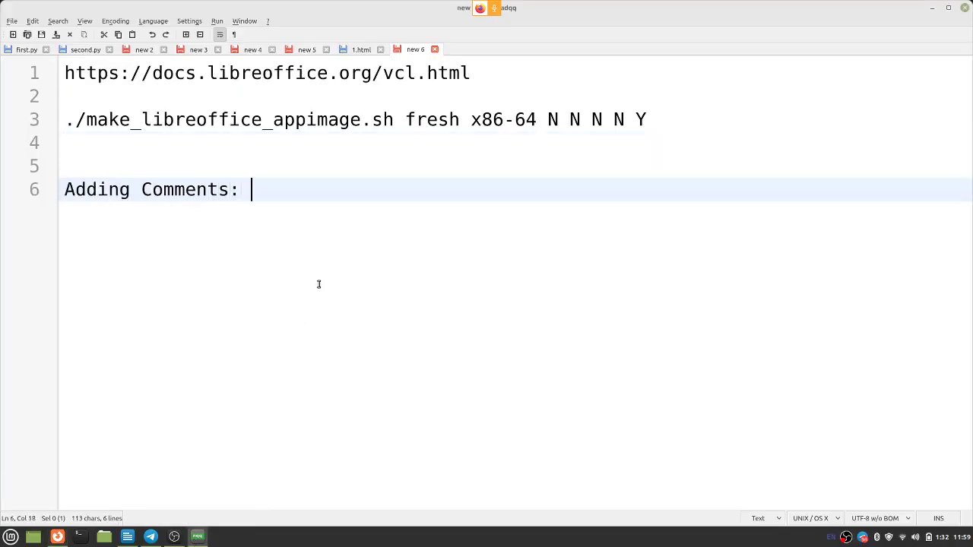
key(Return)
key(ctrl+v)
key(Return)
key(alt+Tab)
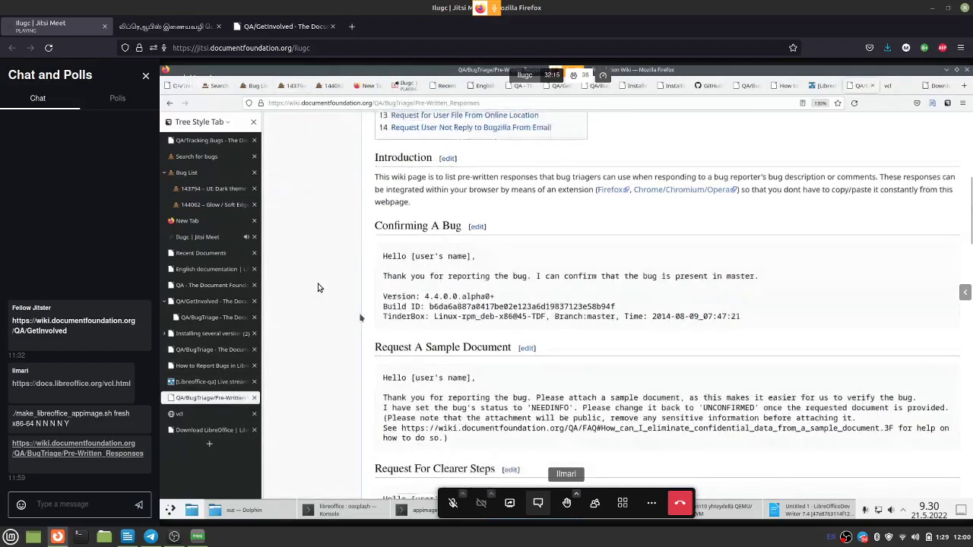
- Close the Chat and Polls panel beside the shared screen
click(148, 76)
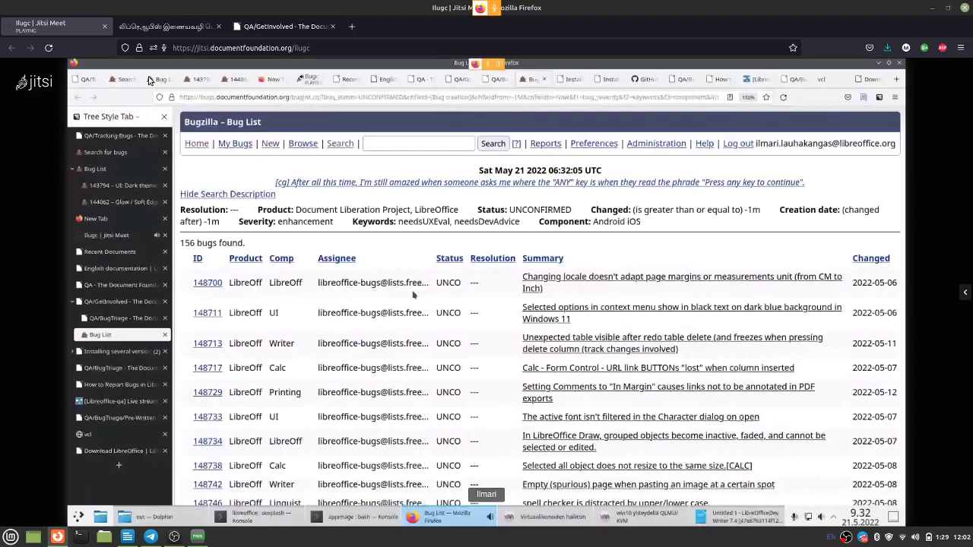
- Lower the system volume to 40% while following the shared bug report
scroll(414, 295, down, 3)
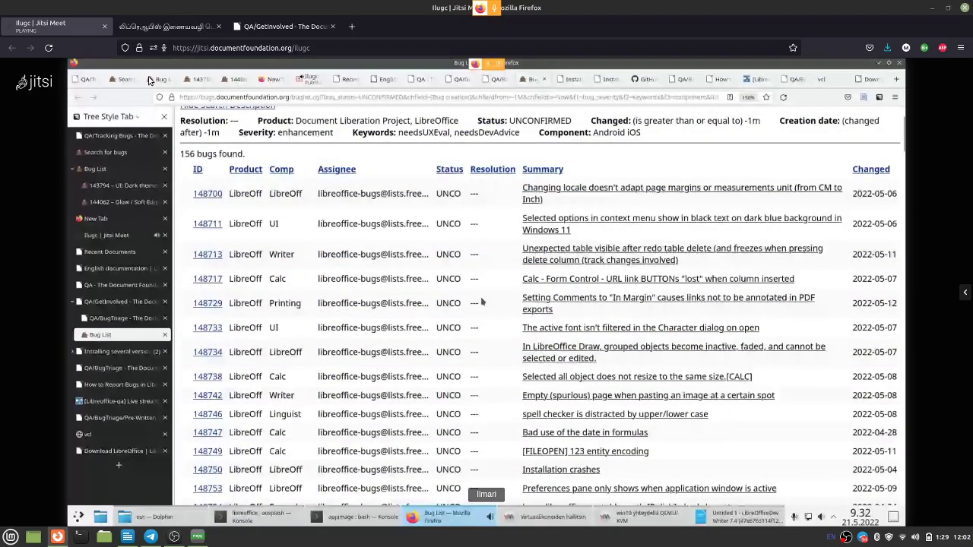
key(XF86AudioLowerVolume)
mouse_move(380, 205)
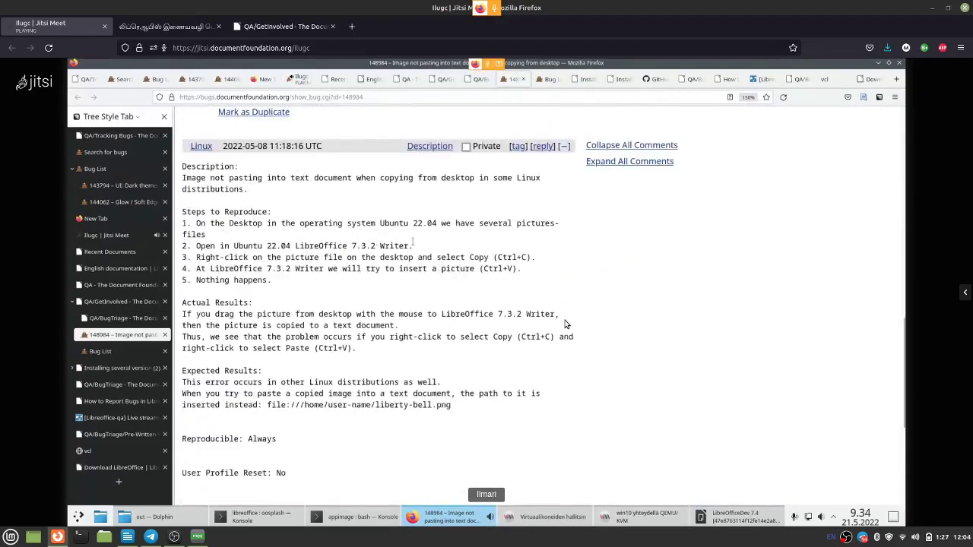
- Raise the volume to 80%, then close the finished bug 148984 tab
scroll(565, 324, down, 2)
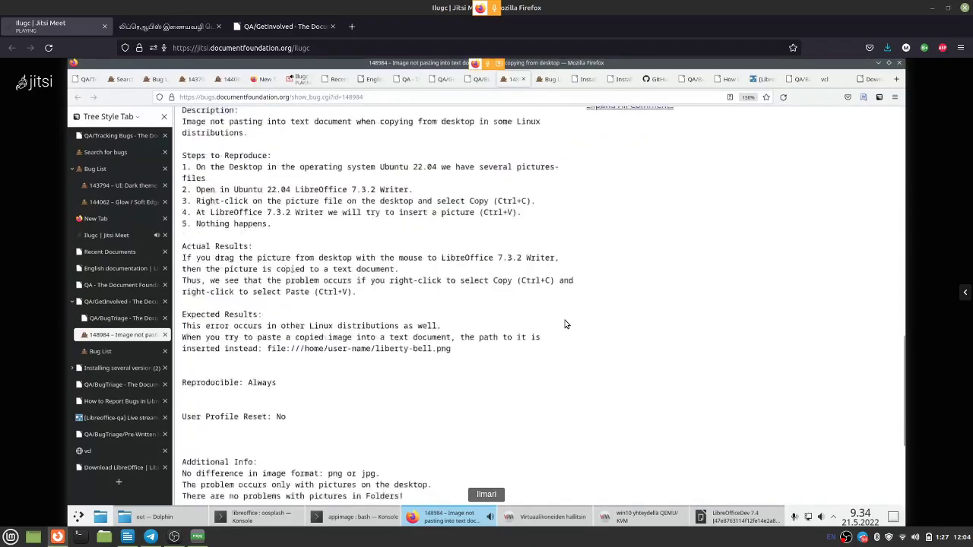
scroll(564, 324, up, 2)
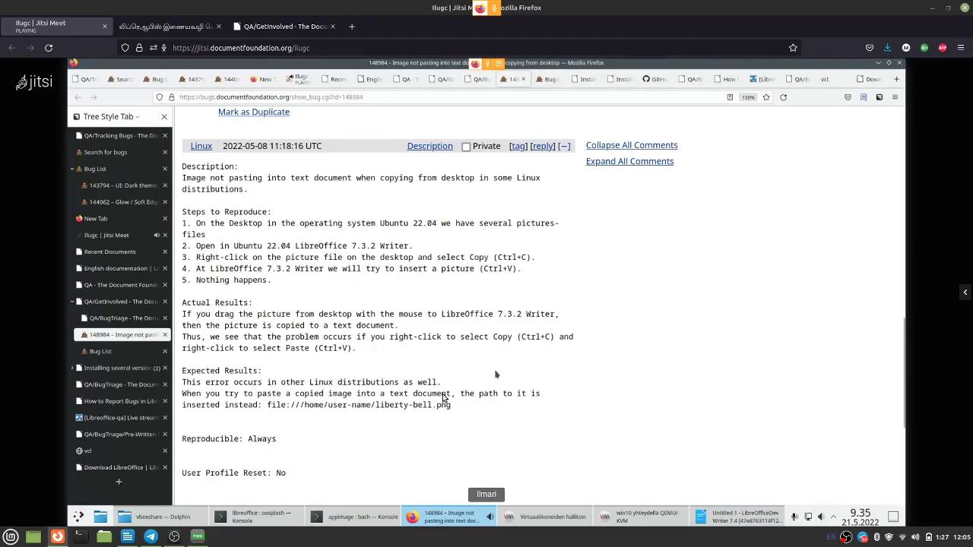
key(XF86AudioRaiseVolume)
key(XF86AudioRaiseVolume)
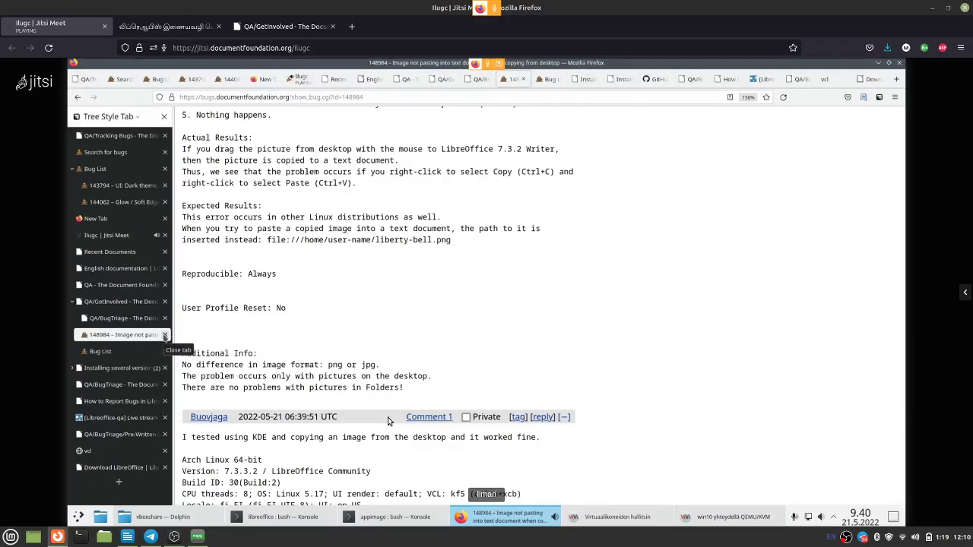
click(165, 335)
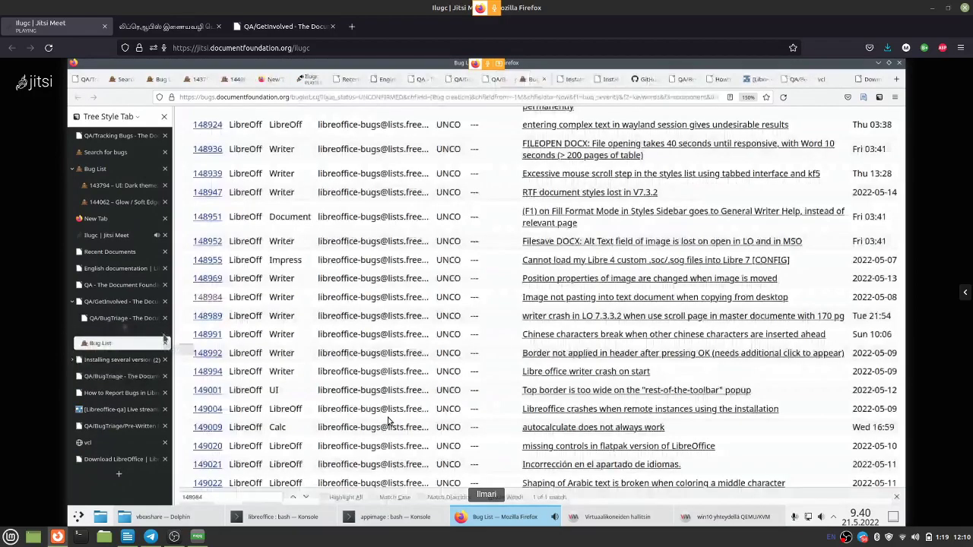
- Scroll up the shared bug list until bugs 148746–148812 are visible
scroll(388, 422, up, 5)
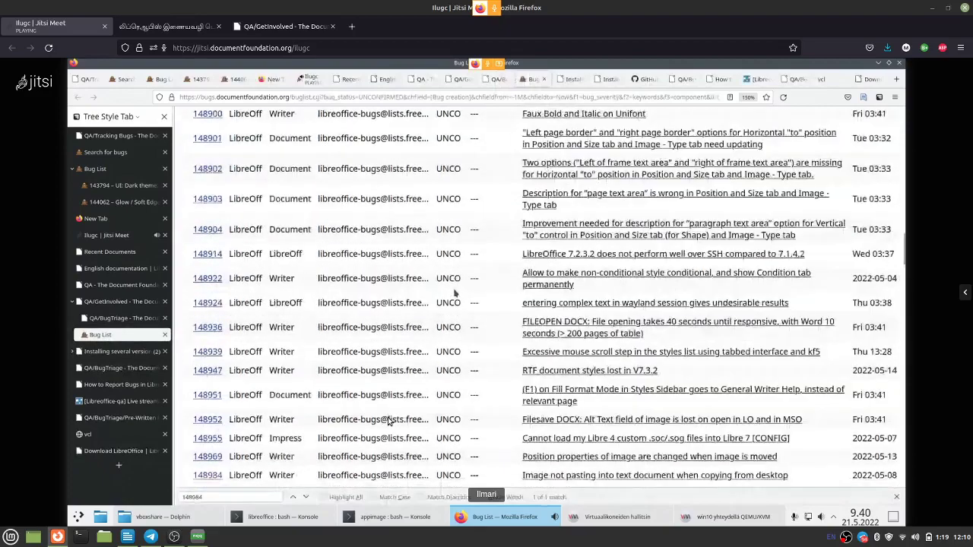
scroll(387, 422, up, 2)
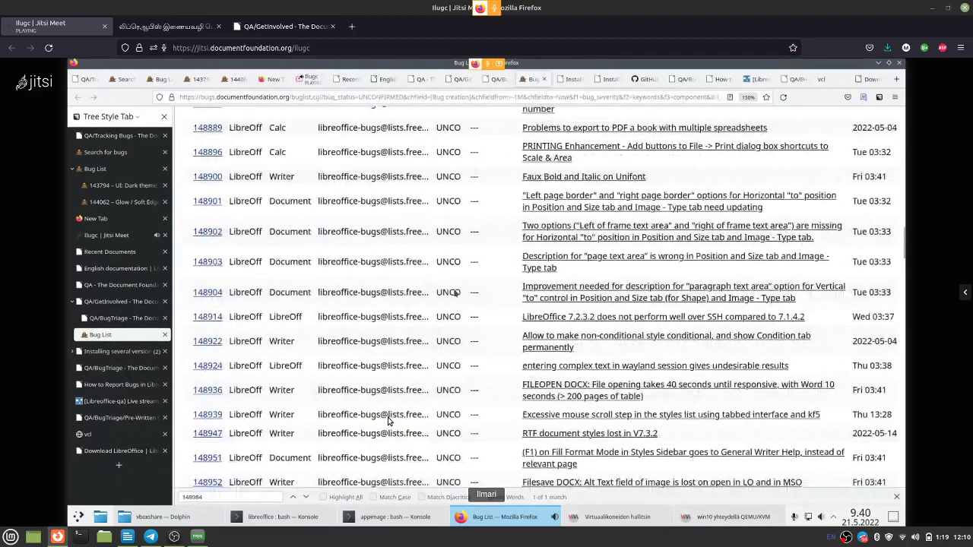
scroll(387, 422, up, 1)
scroll(387, 422, up, 8)
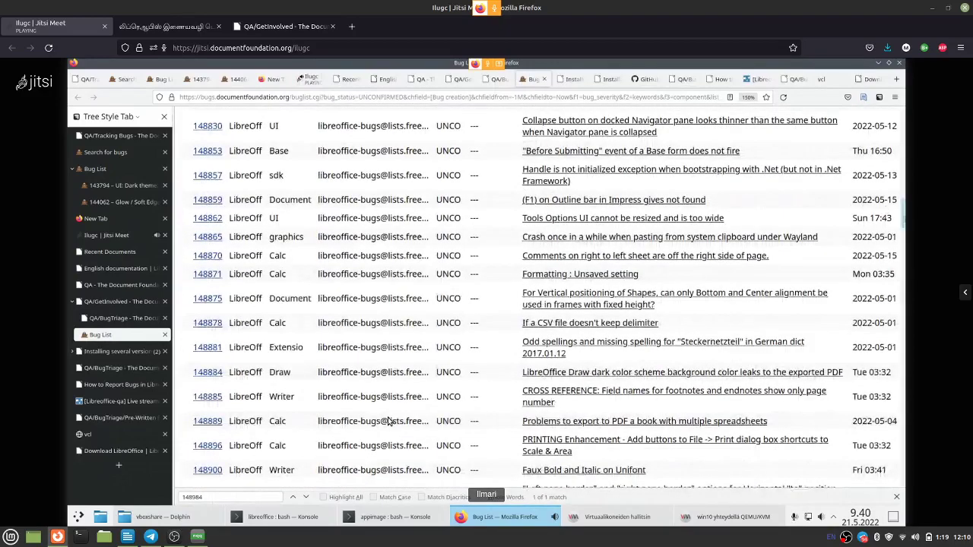
scroll(388, 422, up, 2)
scroll(387, 421, up, 12)
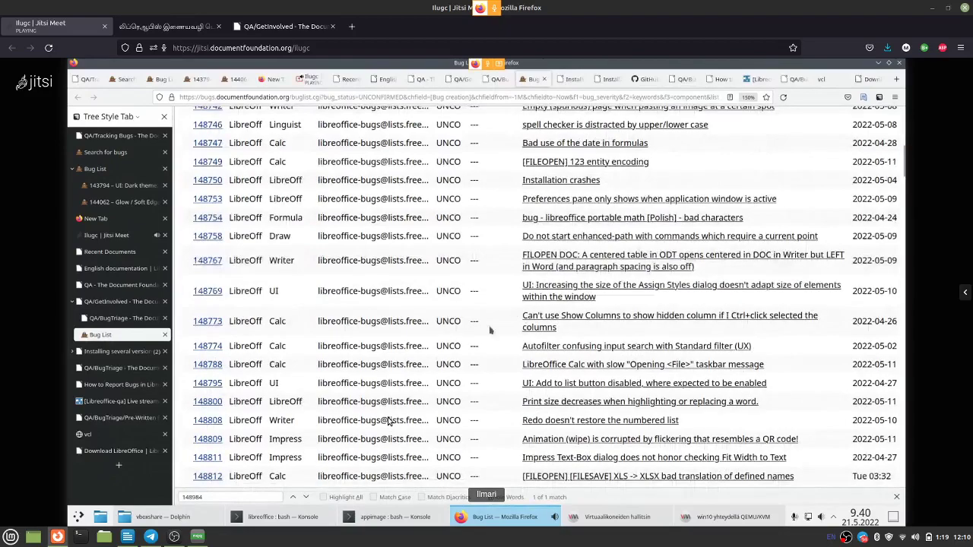
mouse_move(495, 348)
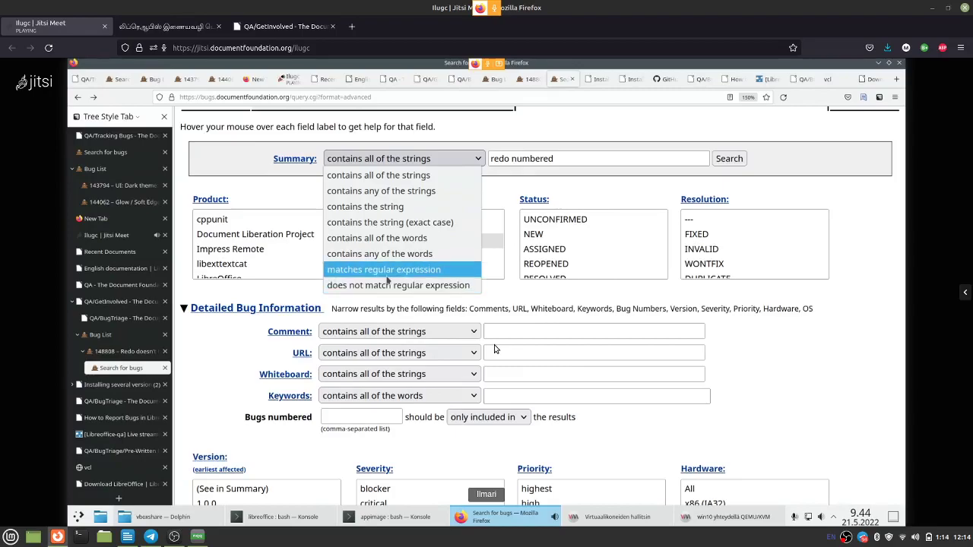
click(468, 158)
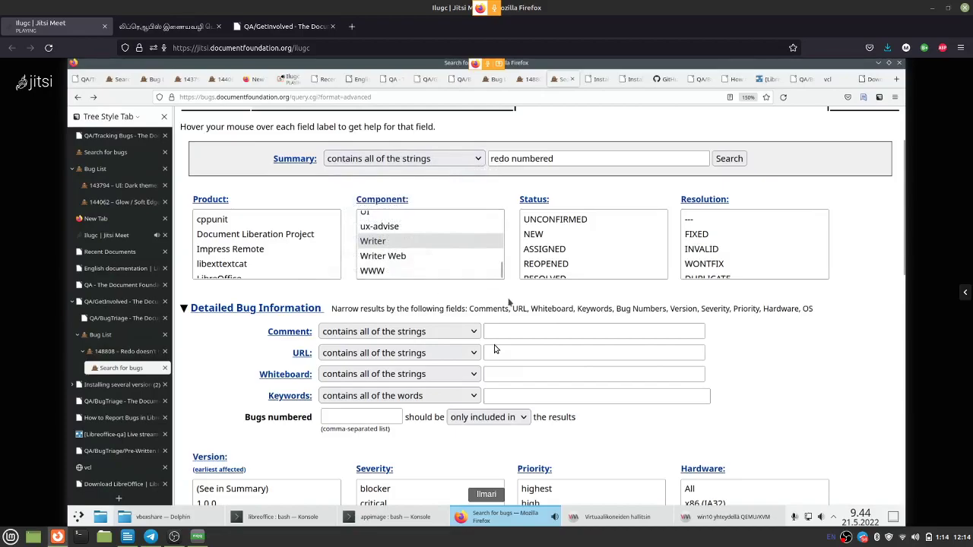
scroll(270, 248, down, 3)
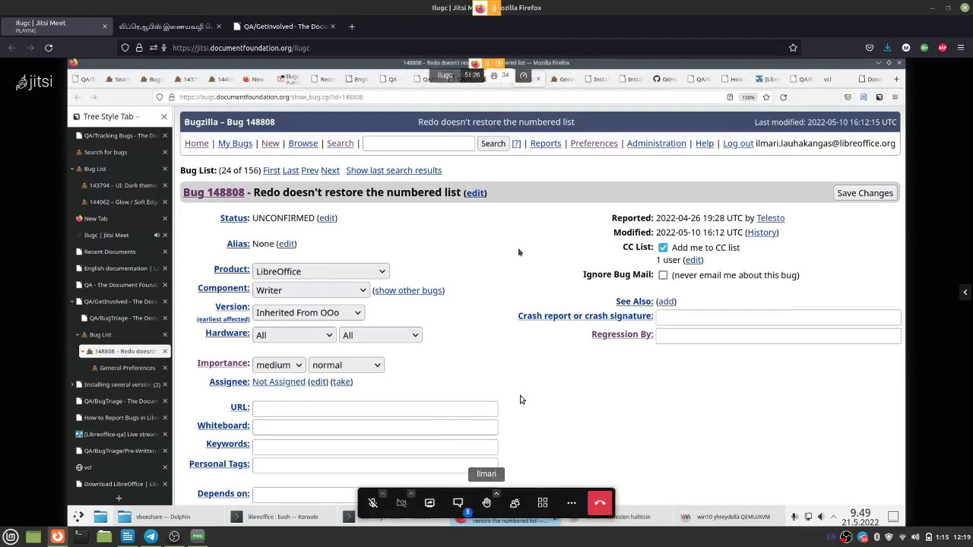
- Open the Chat and Polls panel from the Jitsi toolbar
click(458, 503)
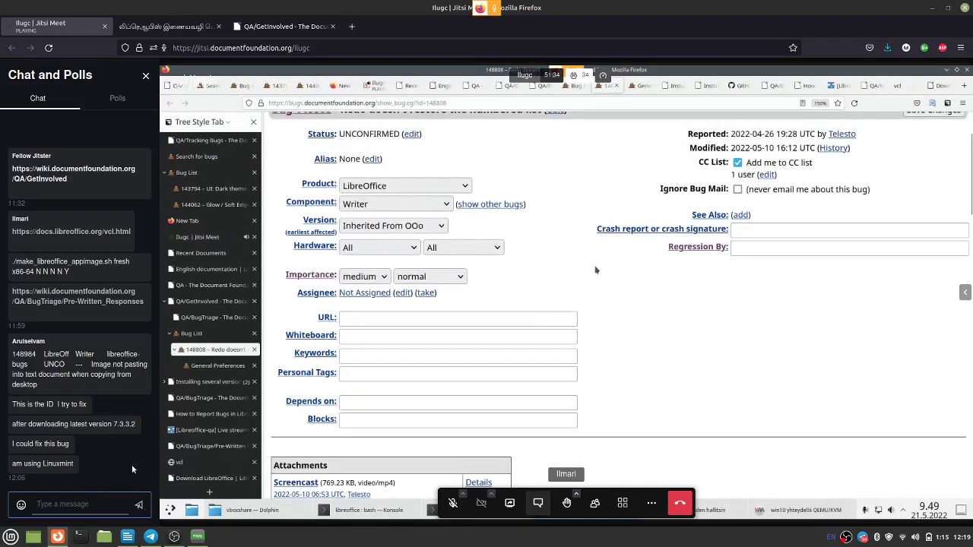
key(ctrl+Tab)
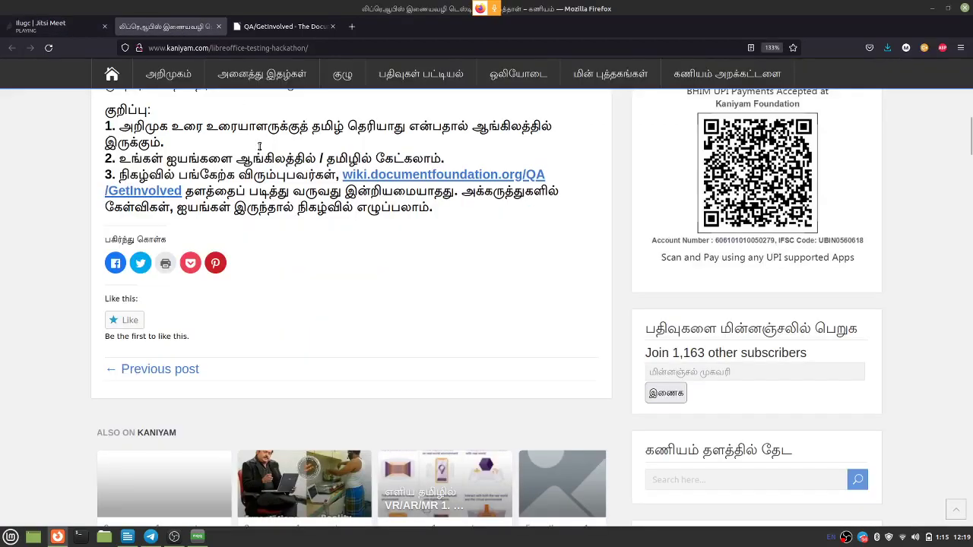
scroll(408, 251, up, 5)
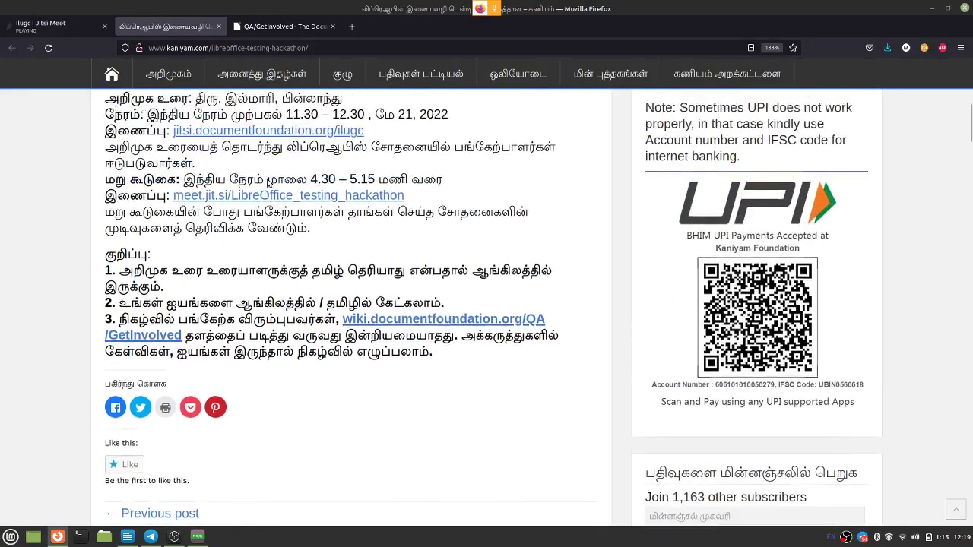
drag(408, 250, 175, 249)
key(ctrl+c)
click(54, 27)
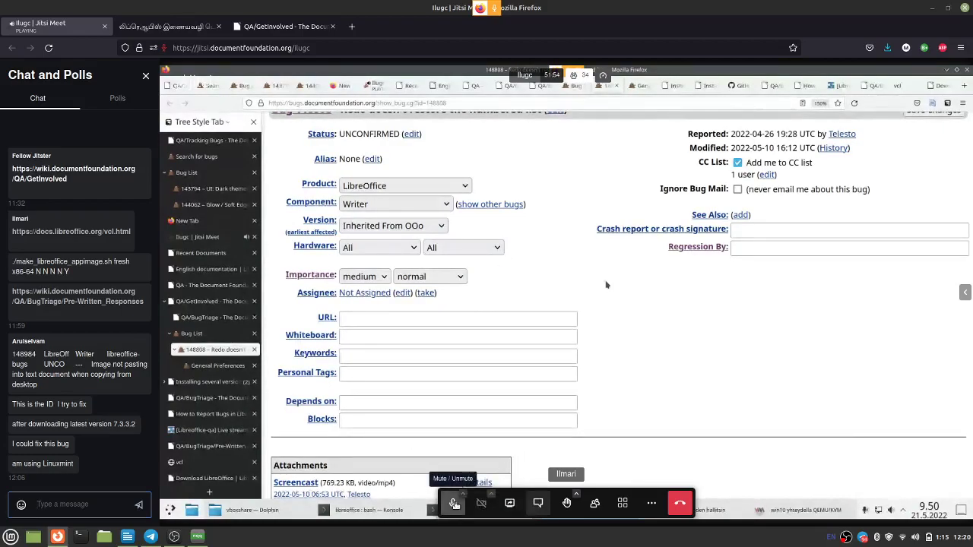
- Mute the microphone and paste the meet.jit.si/LibreOffice_testing_hackathon link into the chat box
click(454, 504)
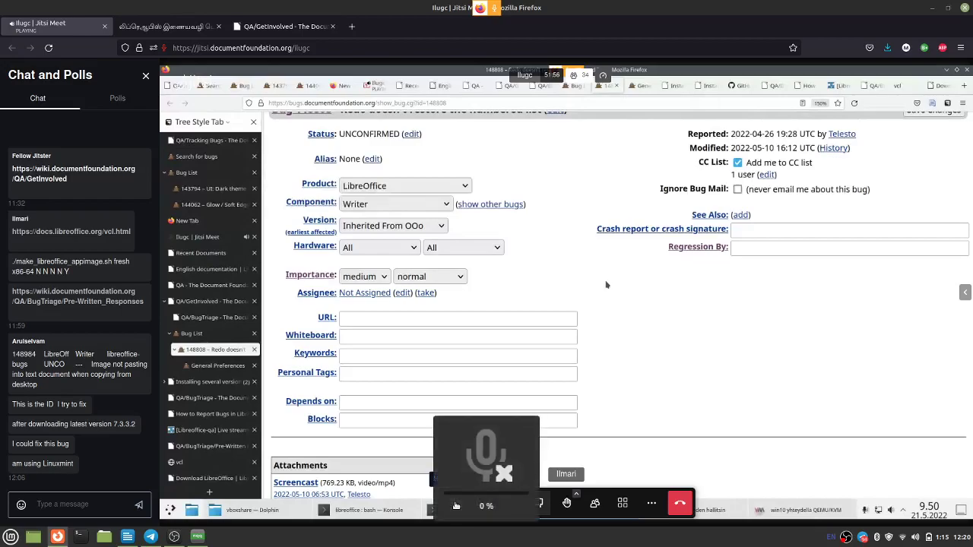
click(103, 500)
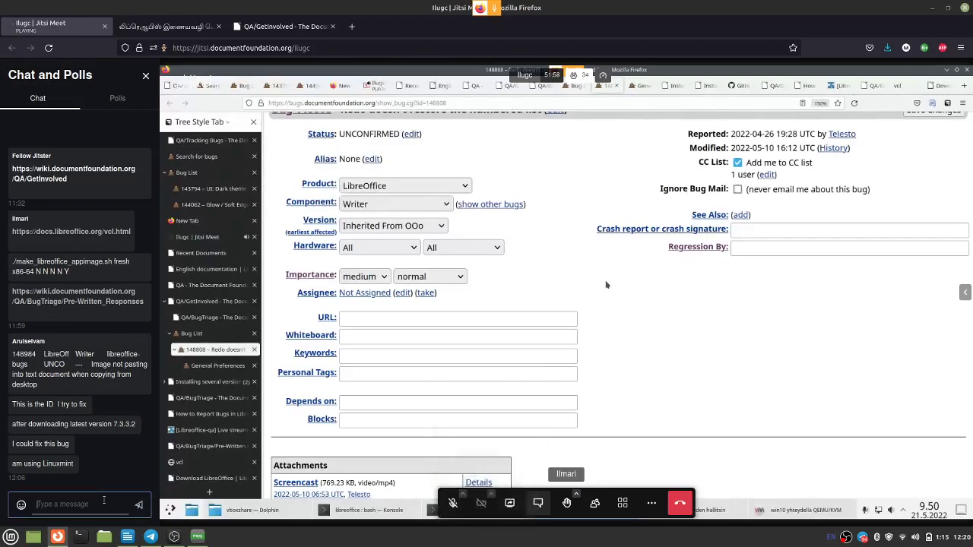
key(ctrl+v)
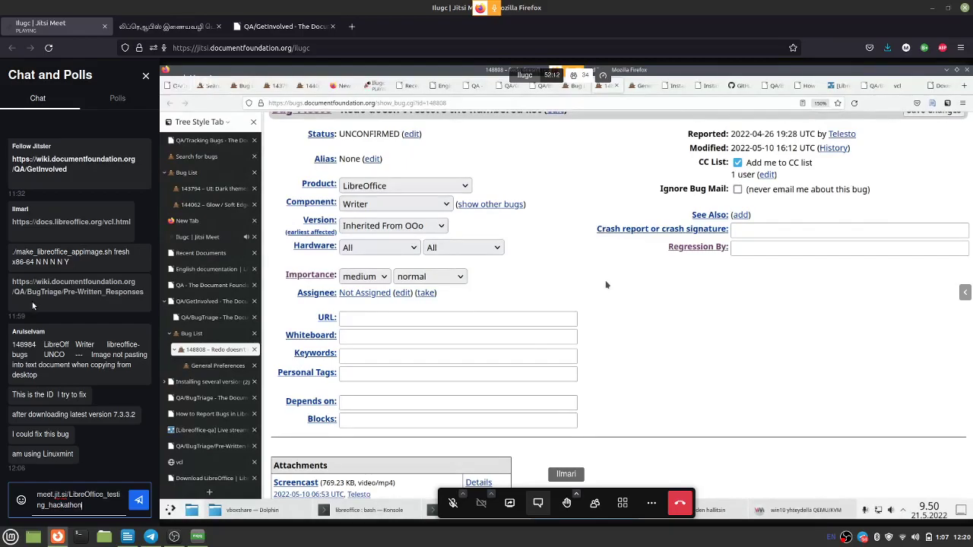
- Close the Chat and Polls panel to watch the shared Calc demo
click(147, 78)
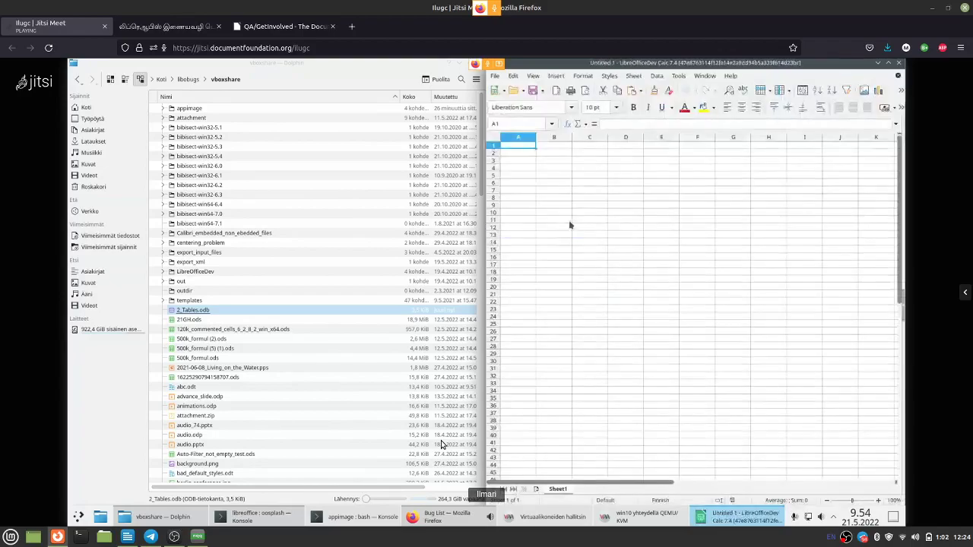
- Open Data > Validity, view its Input Help and Criteria tabs, then cancel
click(656, 76)
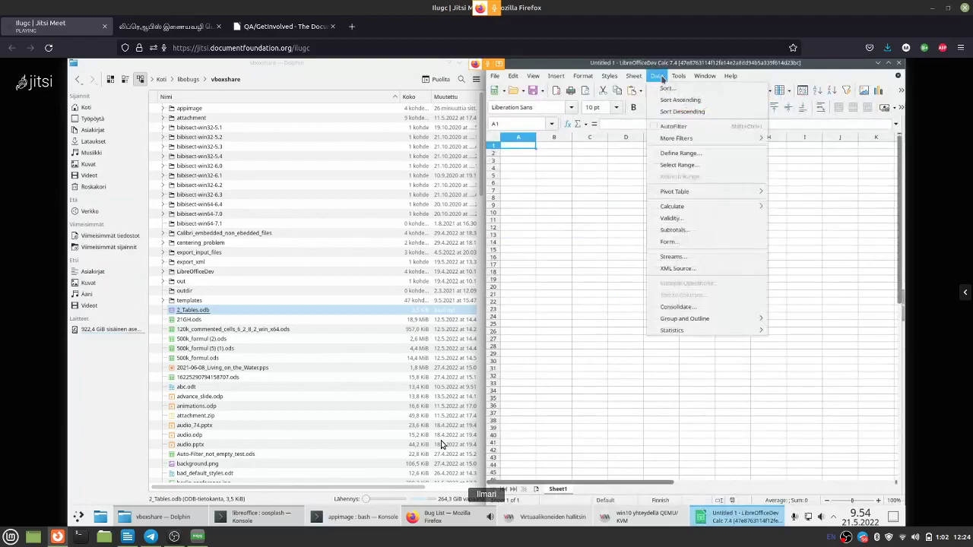
click(672, 221)
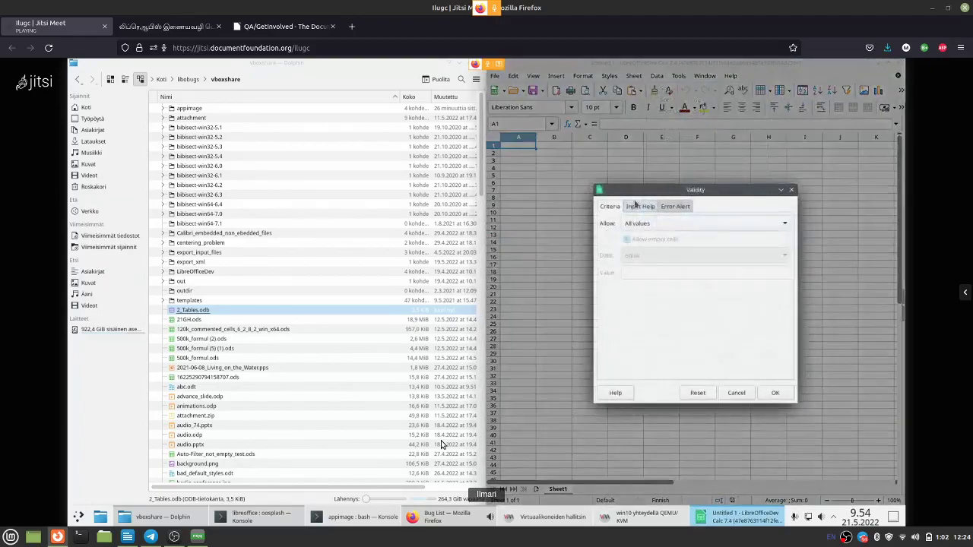
click(635, 209)
click(610, 207)
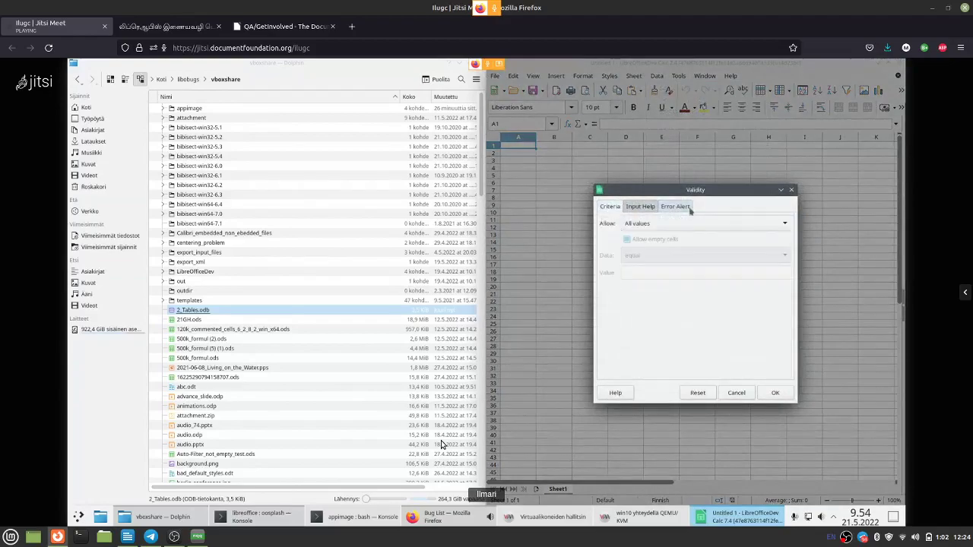
click(791, 190)
- Browse the Data menu, then close the Untitled 1 spreadsheet with Ctrl+W
click(657, 76)
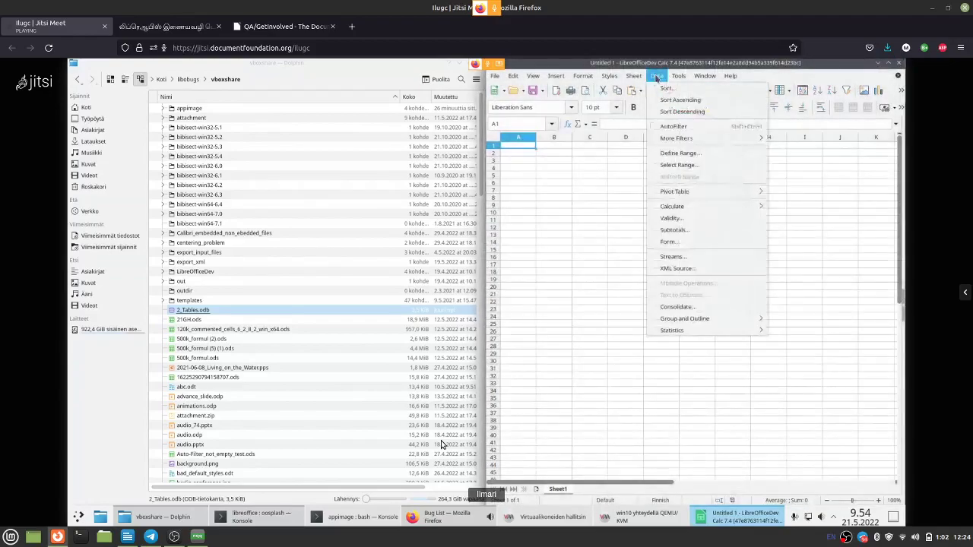
mouse_move(669, 138)
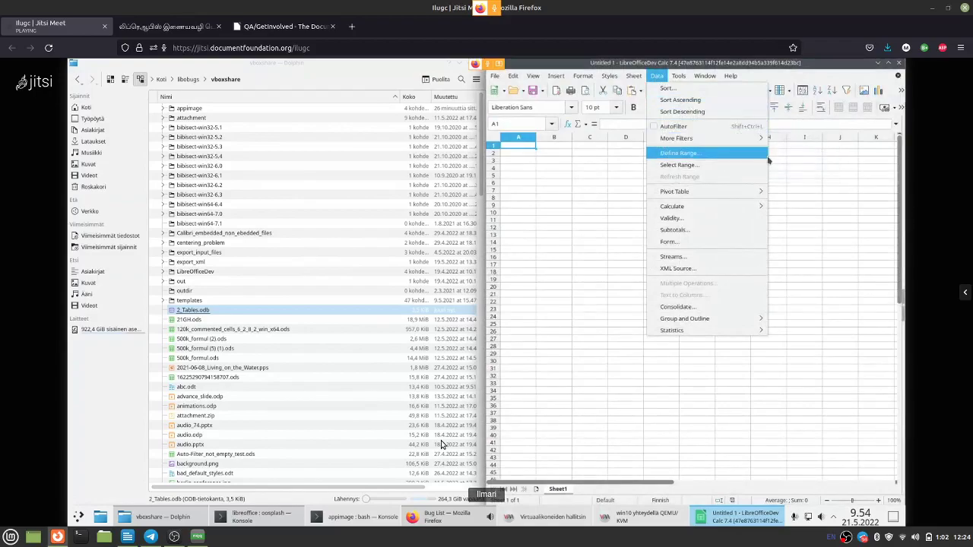
mouse_move(758, 193)
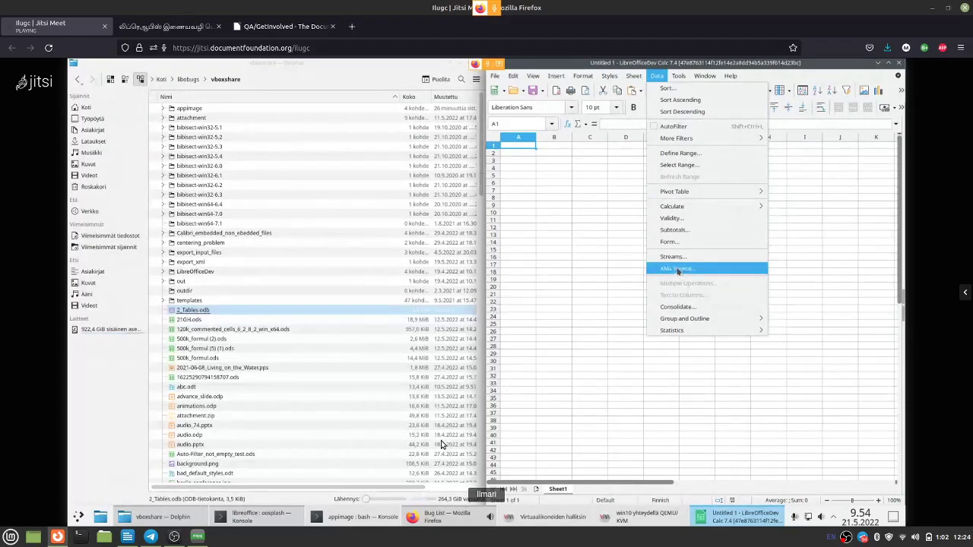
click(629, 250)
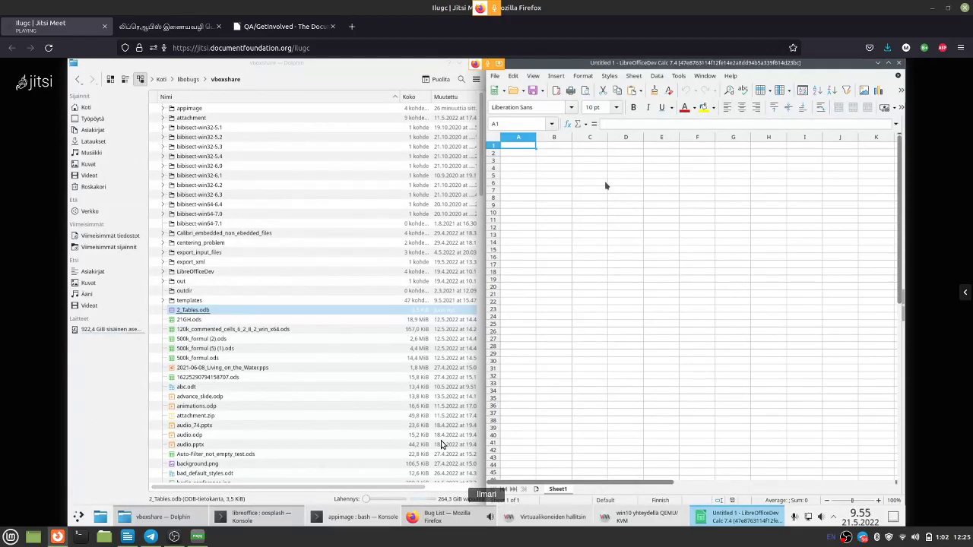
key(ctrl+w)
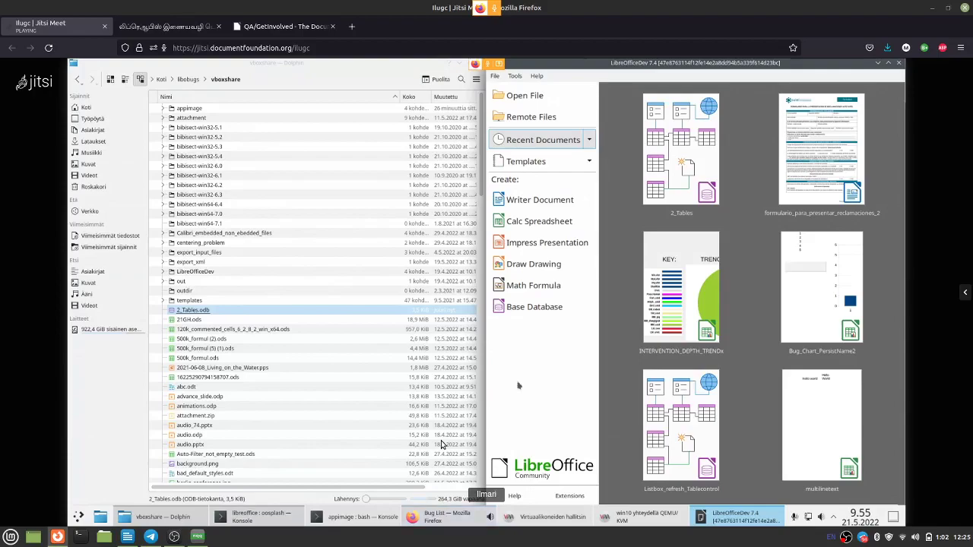
- Start a blank Untitled 1 Calc spreadsheet, then return to the Bugzilla list of 156 unconfirmed bugs
click(541, 222)
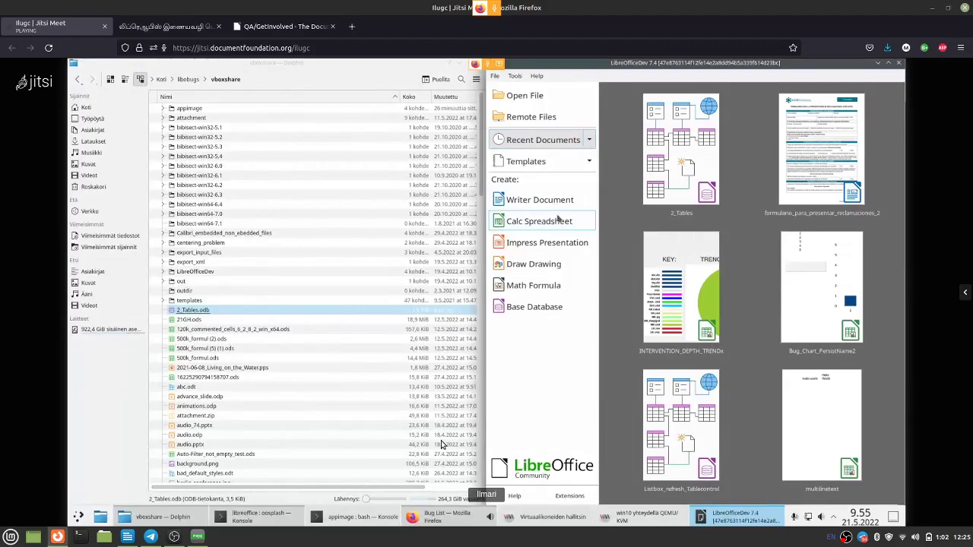
click(688, 77)
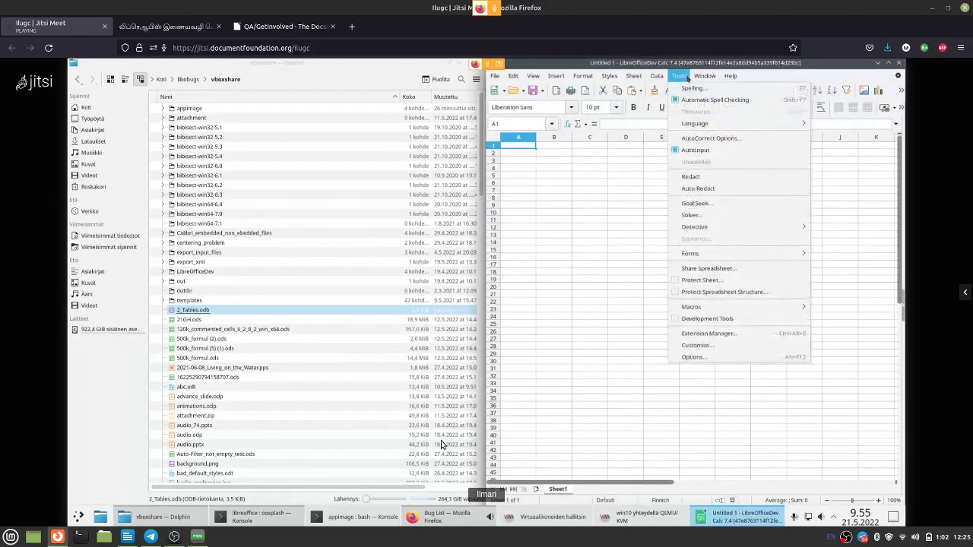
click(532, 218)
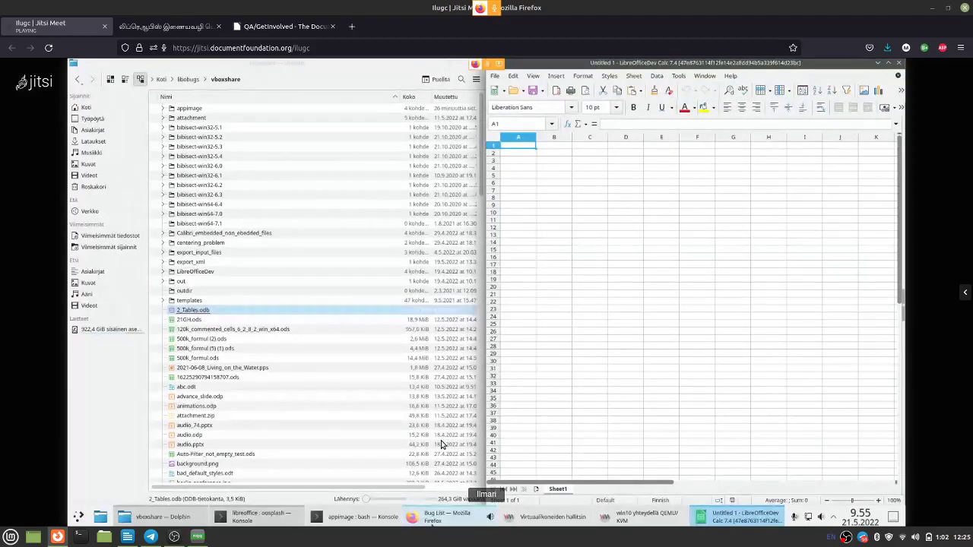
click(441, 517)
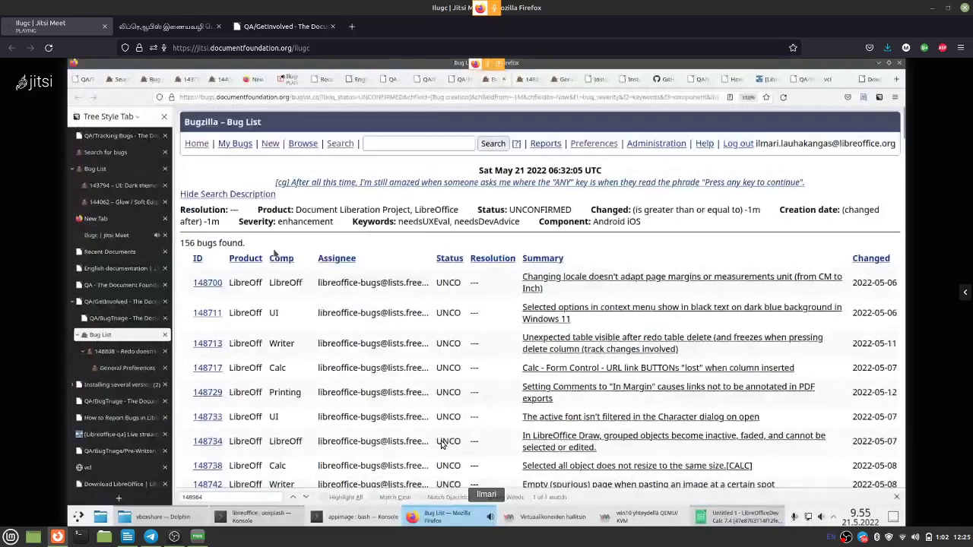
- Switch Firefox's Tree Style Tab sidebar to the LibreOffice 7.3 Calc Help welcome page
click(111, 252)
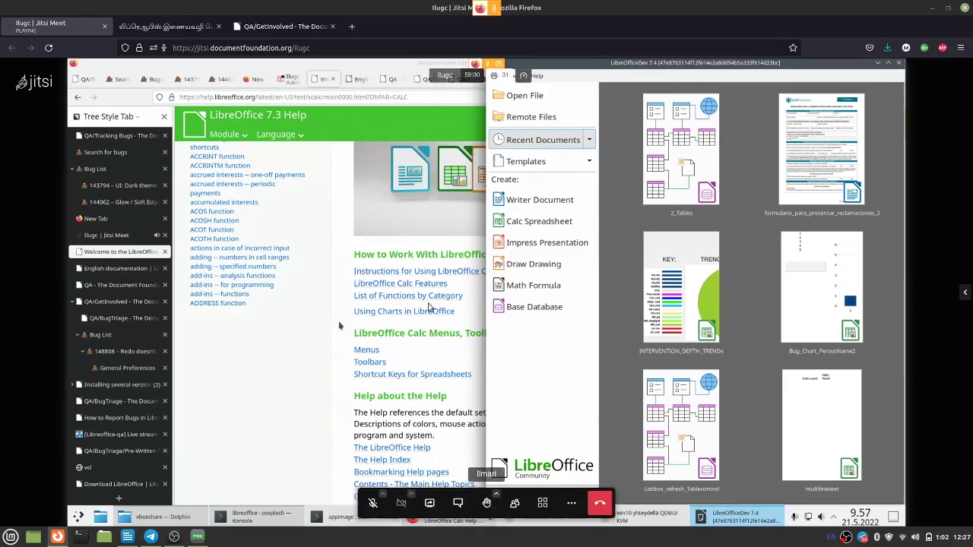
- Paste the meet.jit.si/LibreOffice_testing_hackathon link into the message box, then close Chat and Polls
click(457, 503)
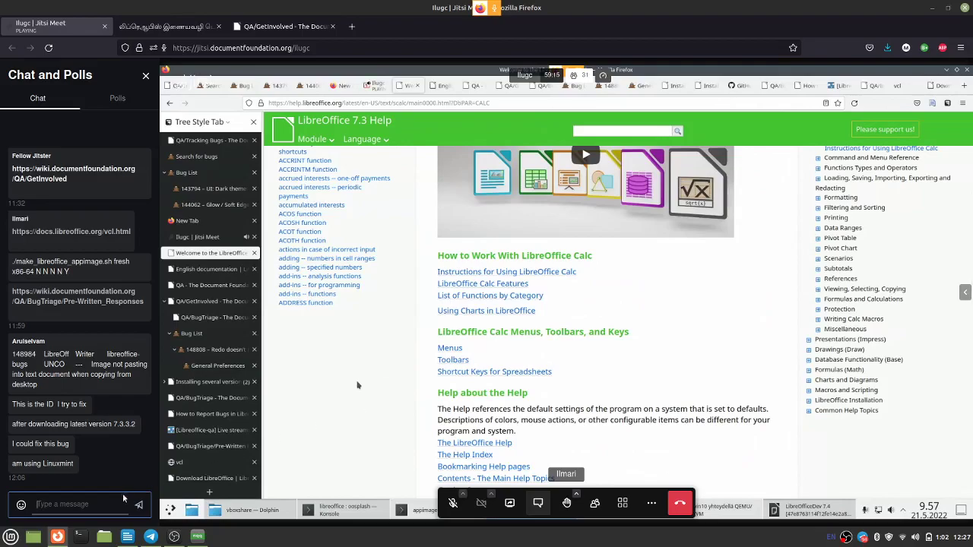
text(meet.jit.si/LibreOffice_testing_hackathon)
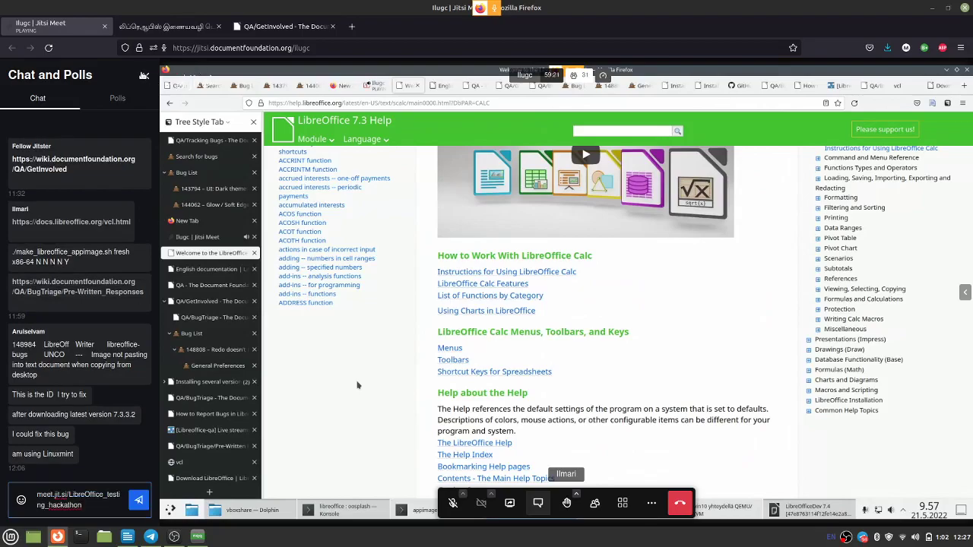
click(141, 76)
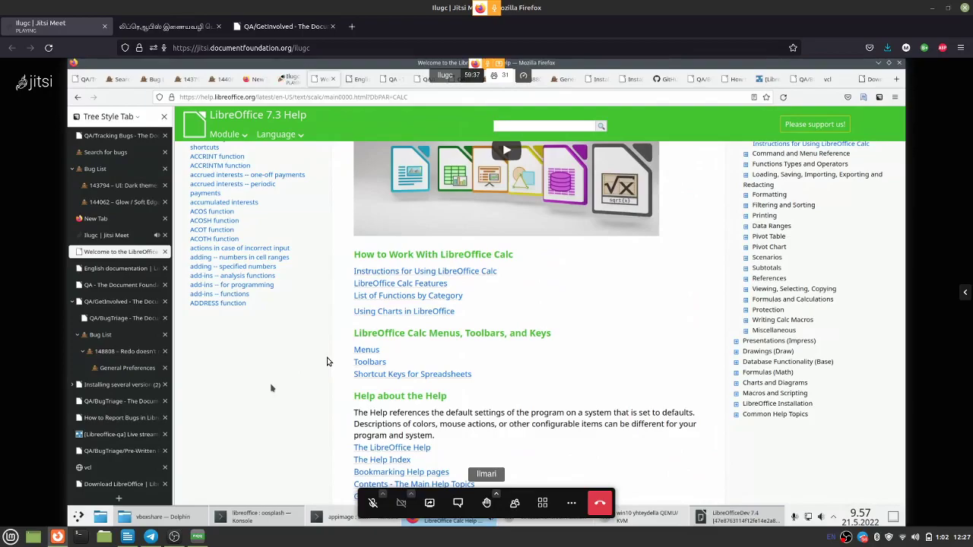
mouse_move(374, 503)
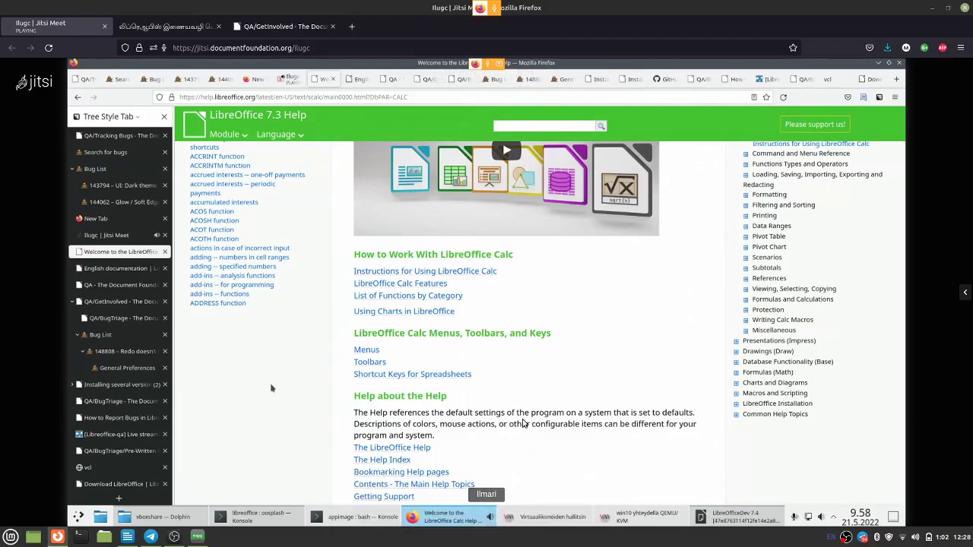
mouse_move(601, 363)
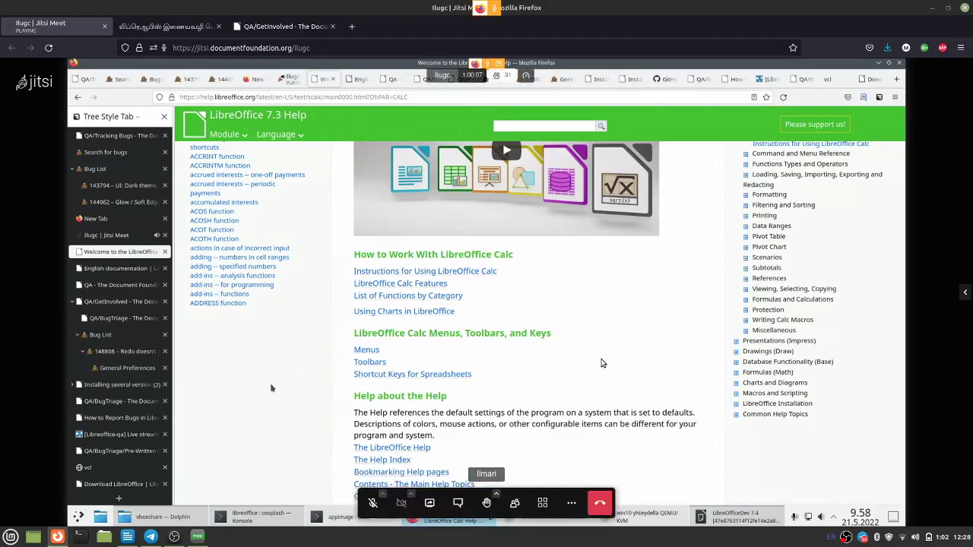
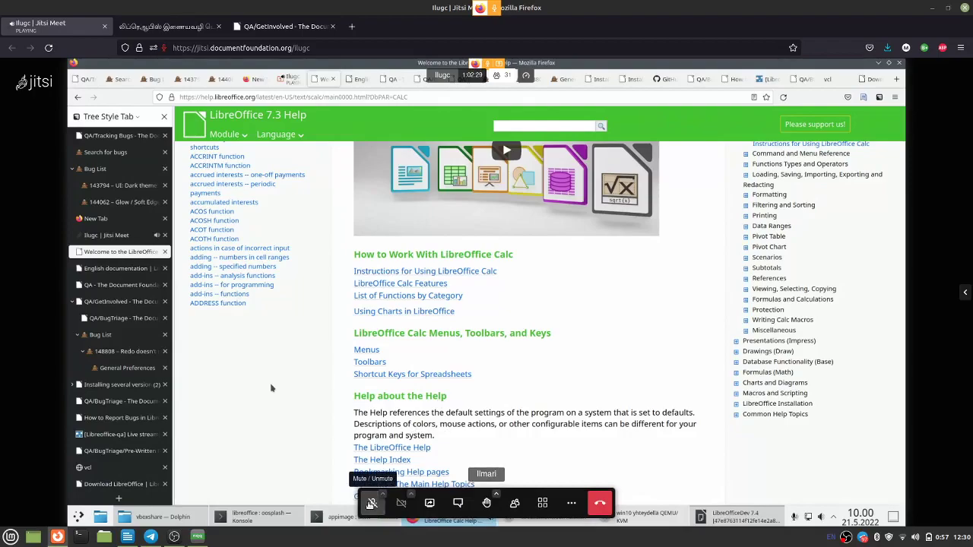
- Open the meeting chat beside the shared LibreOffice Help page and unmute the microphone
click(458, 502)
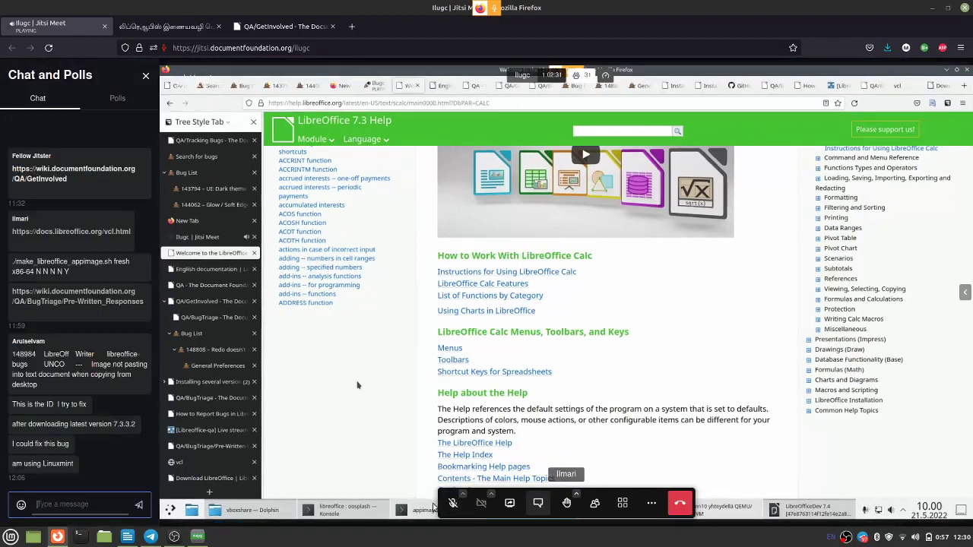
click(456, 503)
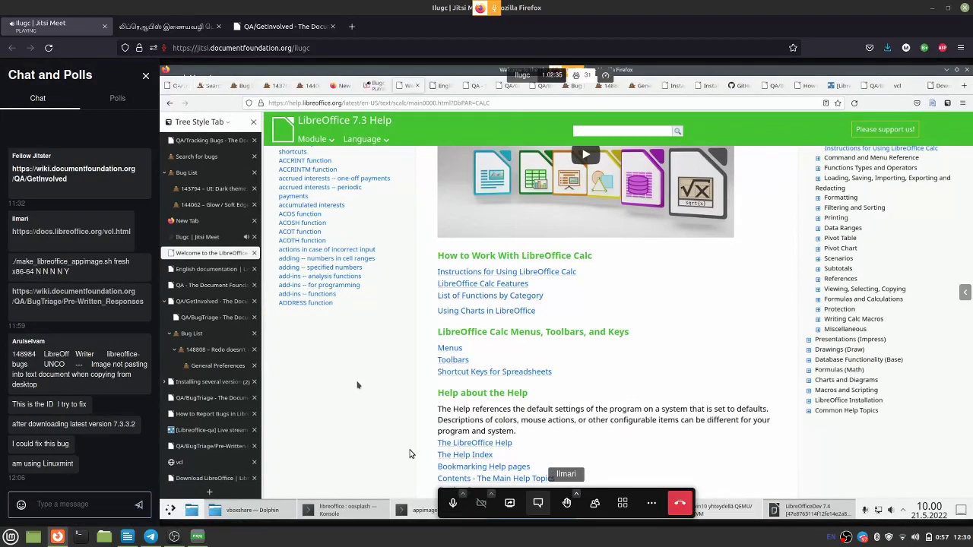
key(XF86AudioMicMute)
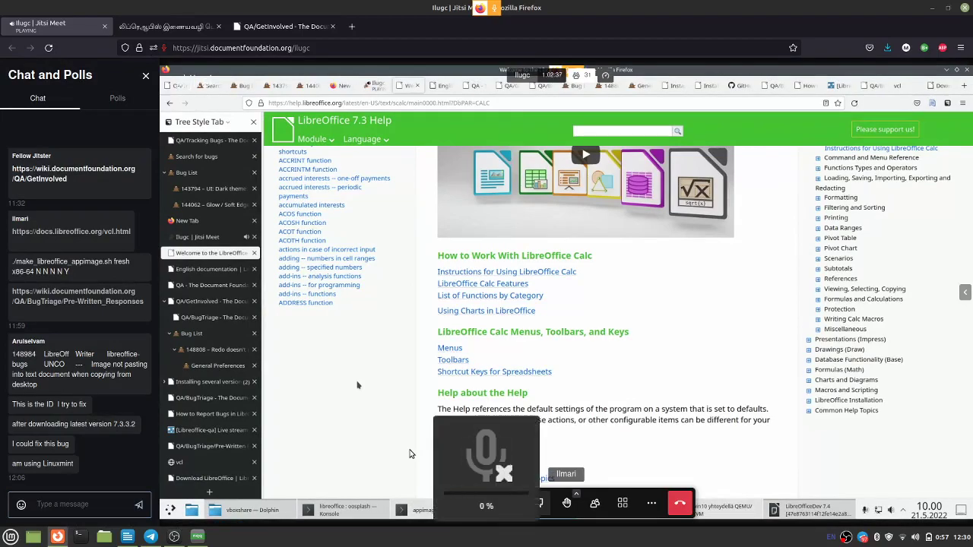
key(XF86AudioMicMute)
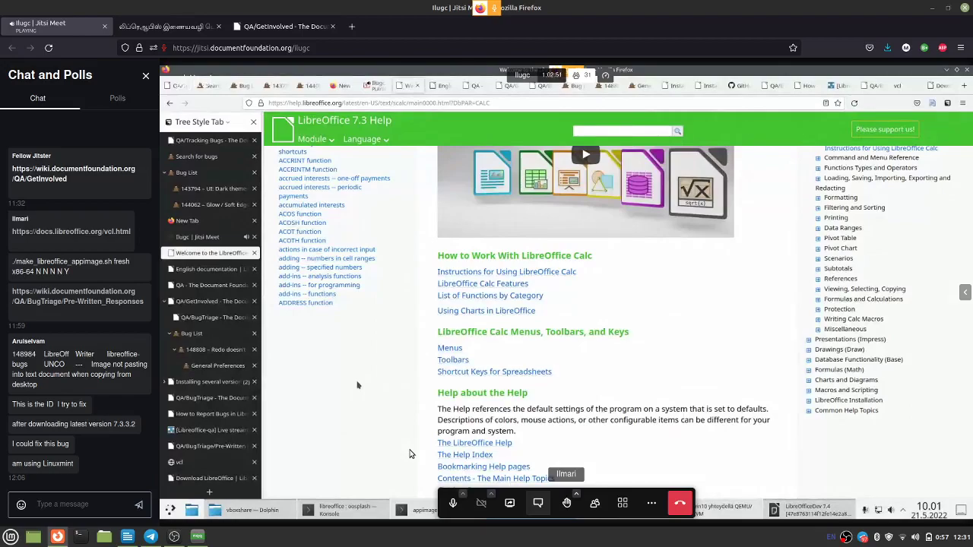
- Send the link meet.jit.si/LibreOffice_testing_hackathon as a chat message
click(119, 508)
text(meet.jit.si/LibreOffice_testing_hackathon)
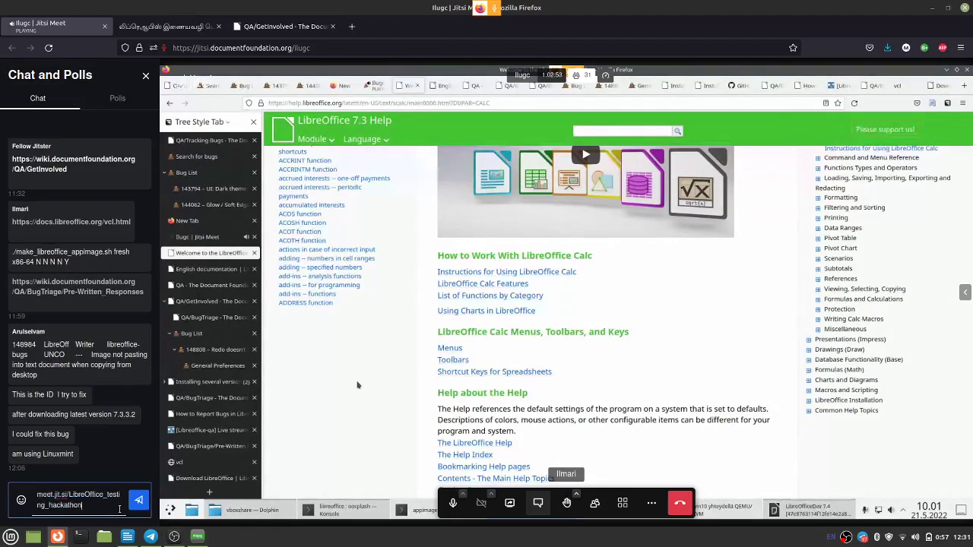
key(Return)
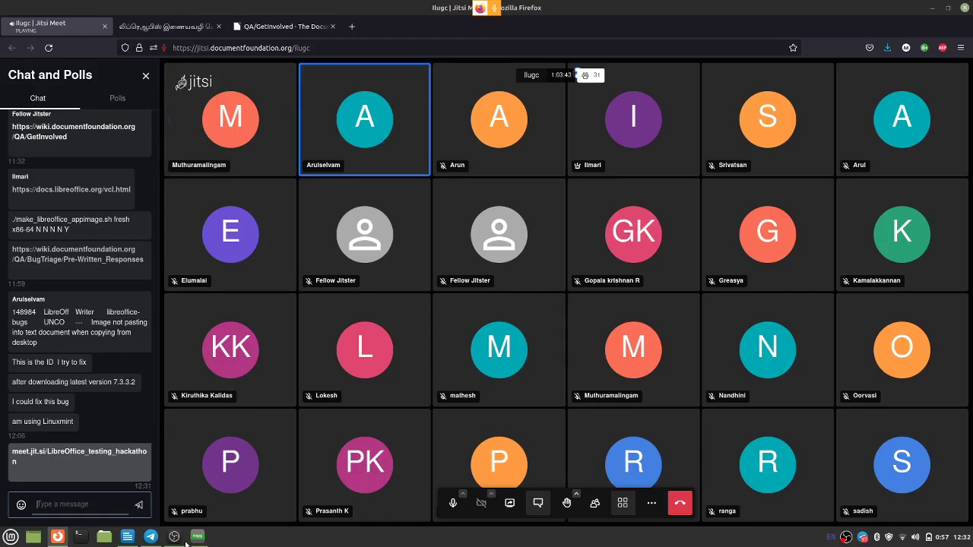
- Toggle the microphone mute, leaving the system mic on at 68% input level
key(XF86AudioMicMute)
key(XF86AudioMicMute)
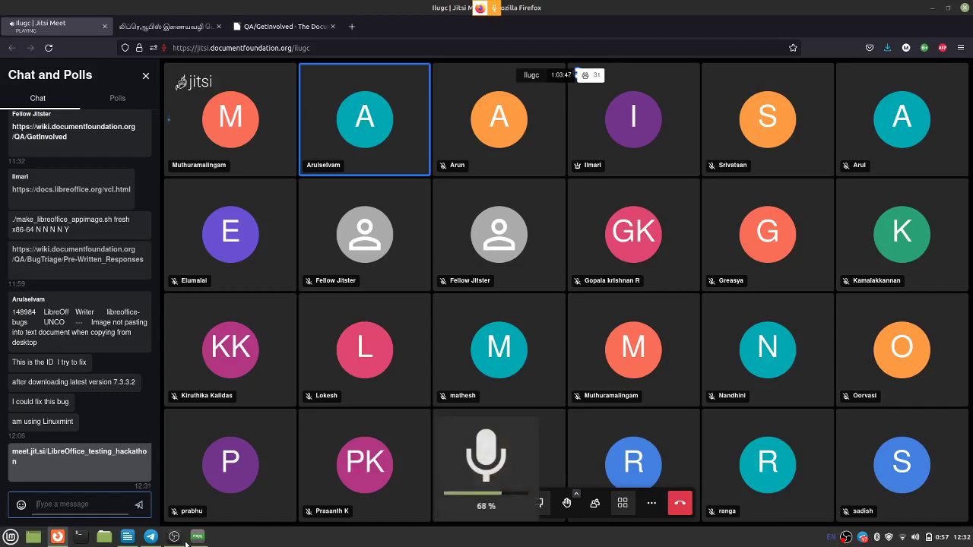
key(XF86AudioMicMute)
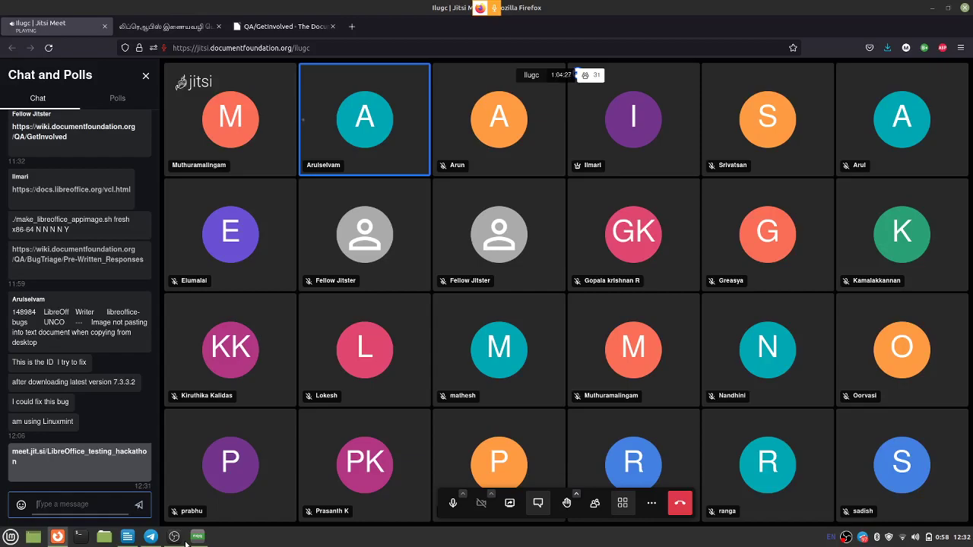
key(m)
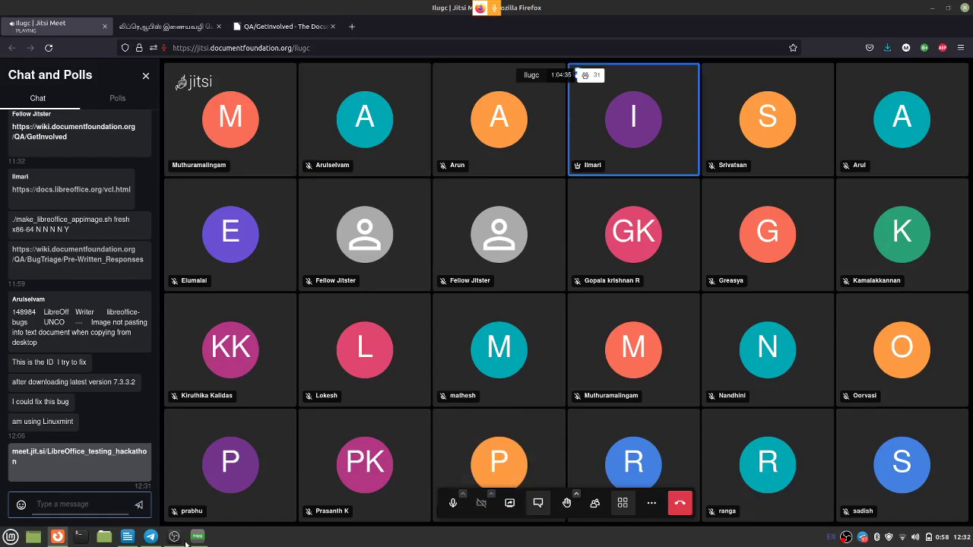
key(XF86AudioMicMute)
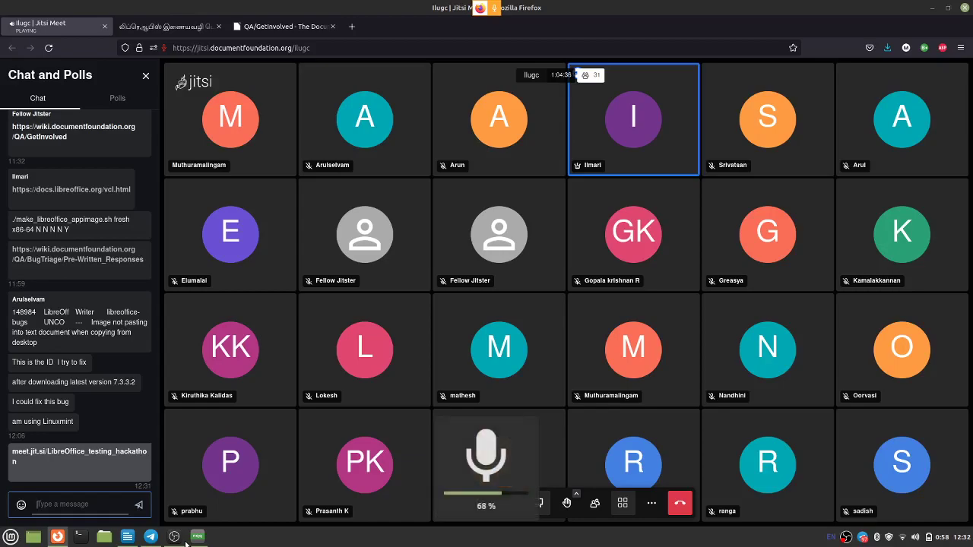